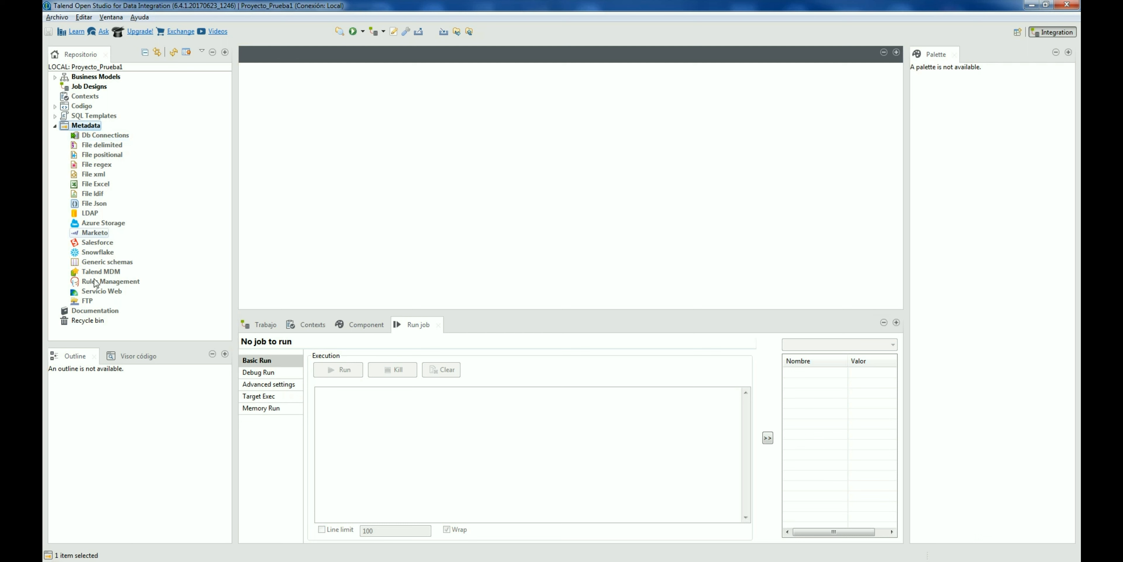
# Step: Select Db Connections under Metadata in the Repository and bring up its context menu
pyautogui.click(101, 135)
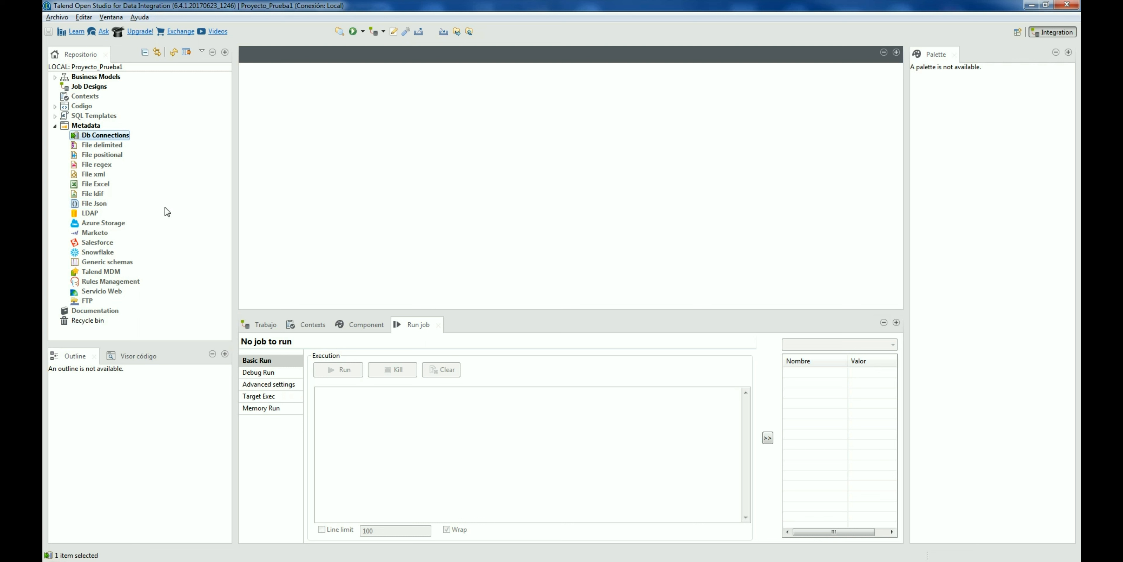
pyautogui.click(92, 272)
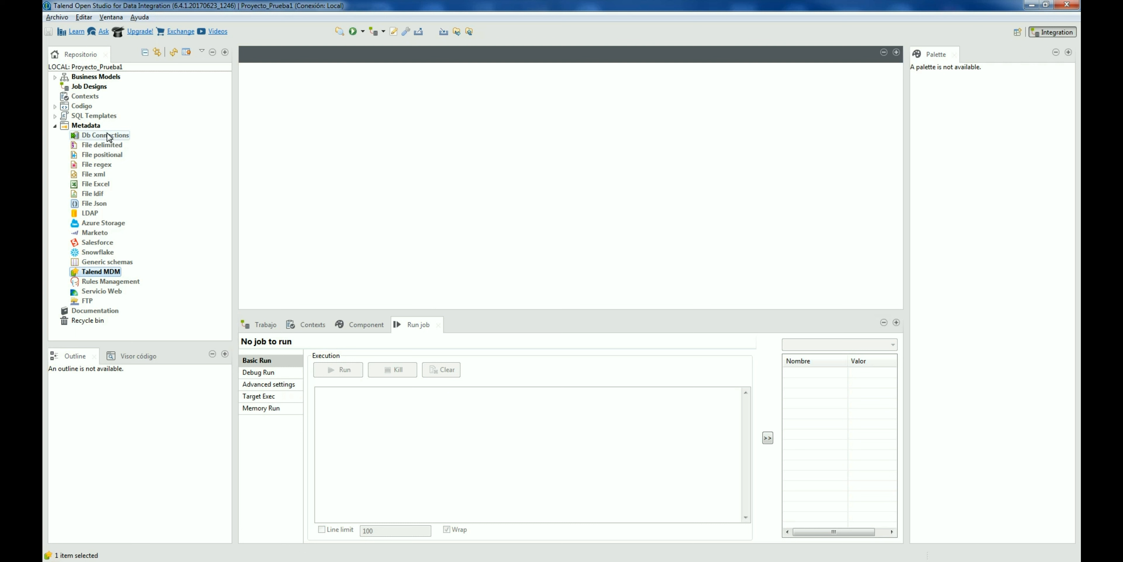
pyautogui.click(109, 135)
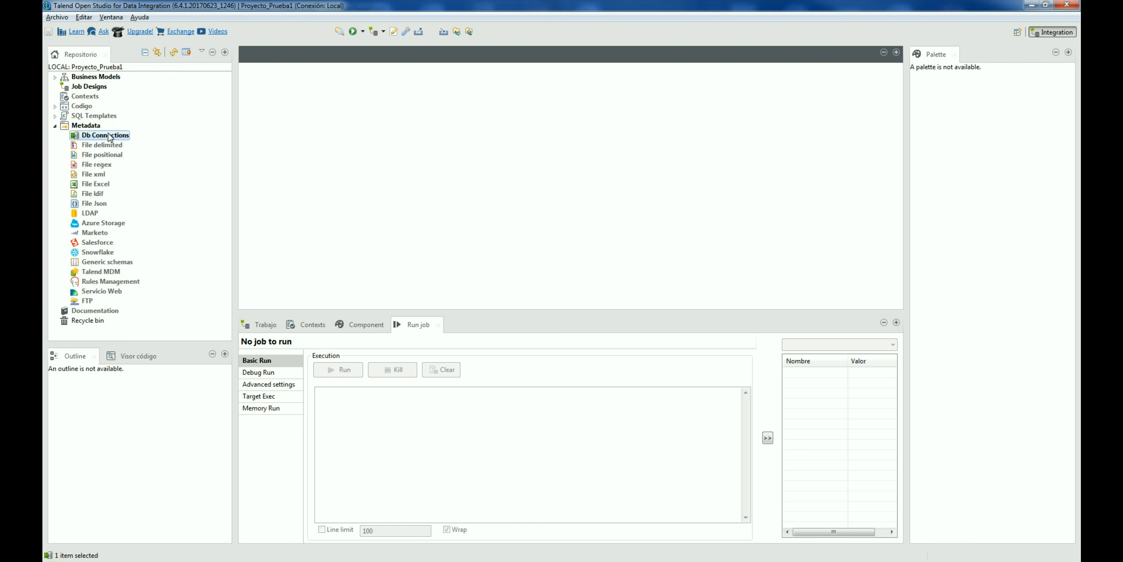
pyautogui.rightClick(110, 135)
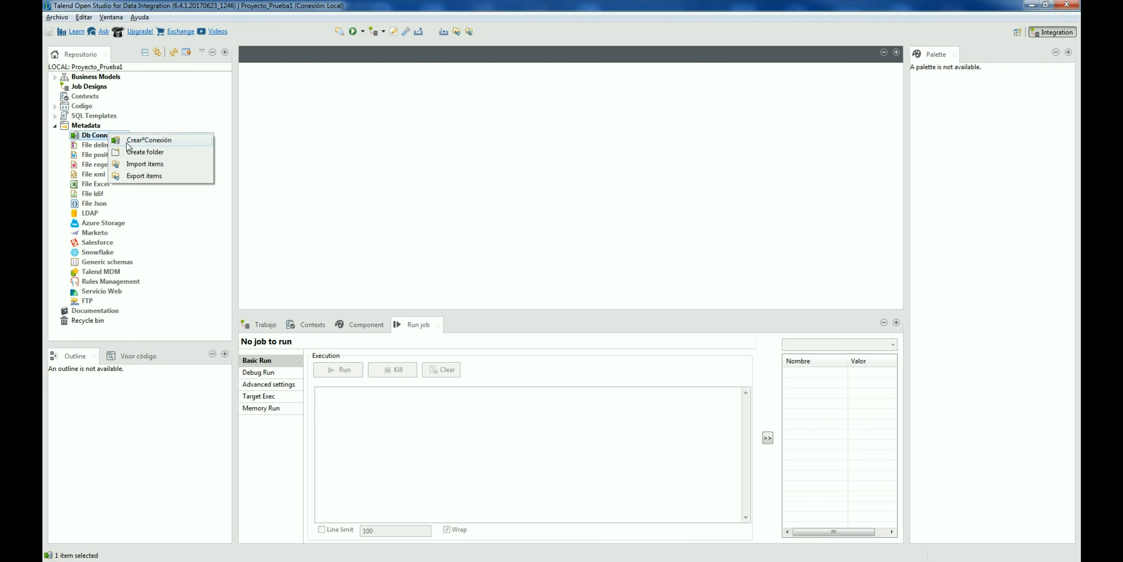
# Step: Start a new connection named Conexion_Oracle_Local with database type Oracle with SID
pyautogui.click(124, 141)
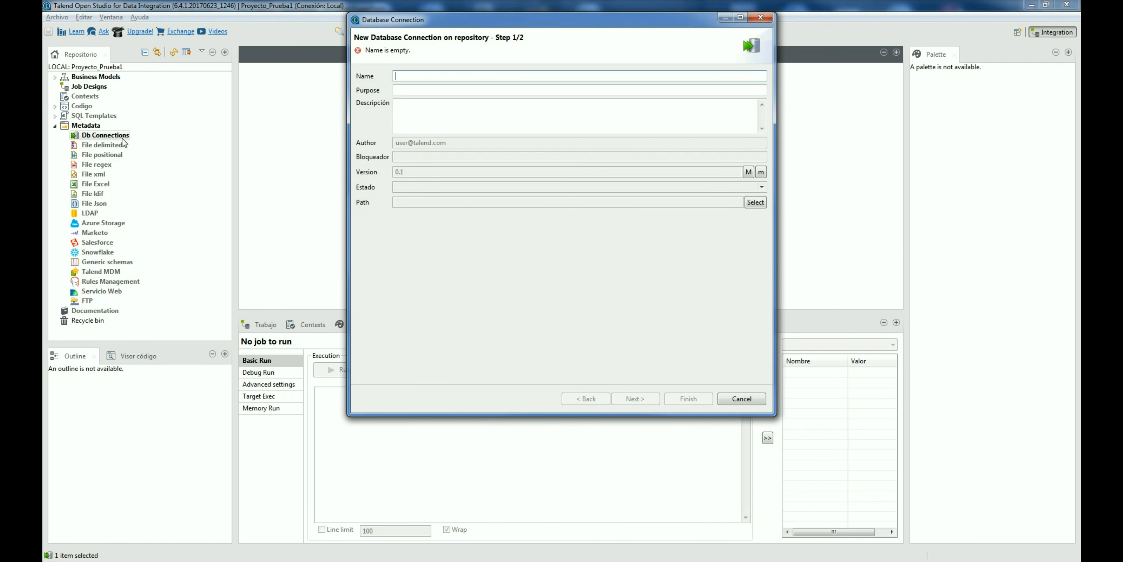
pyautogui.write('Conex')
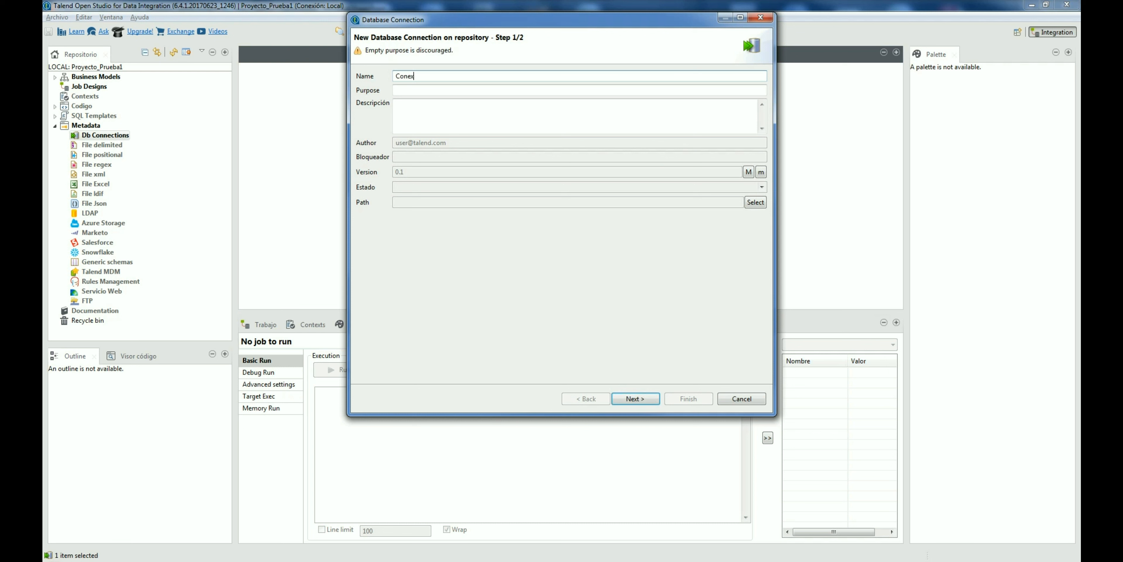
pyautogui.write('ion_Oracle_Local')
pyautogui.press('Return')
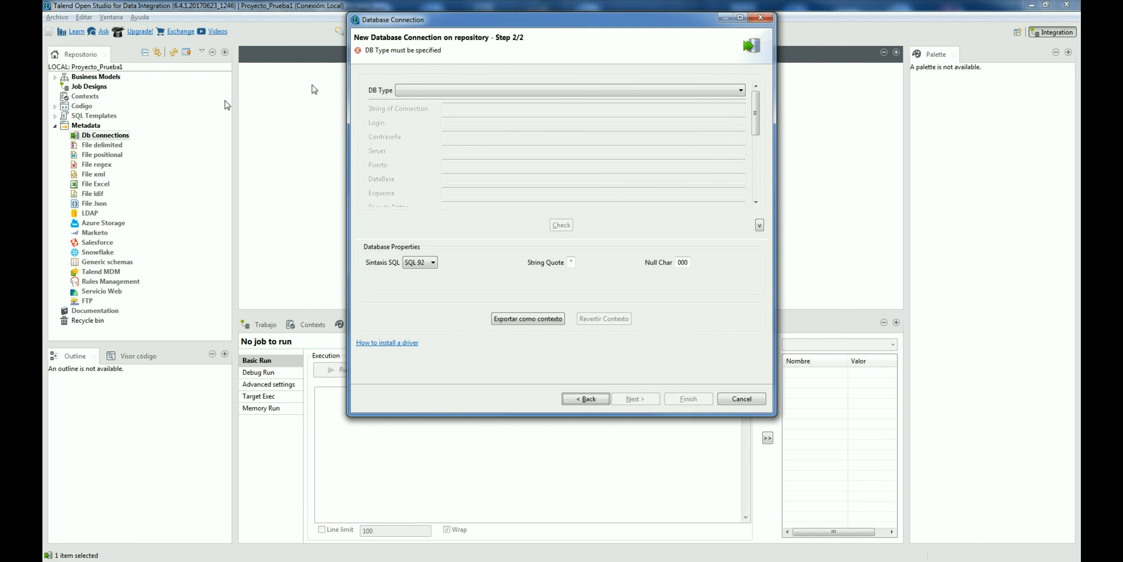
pyautogui.click(492, 91)
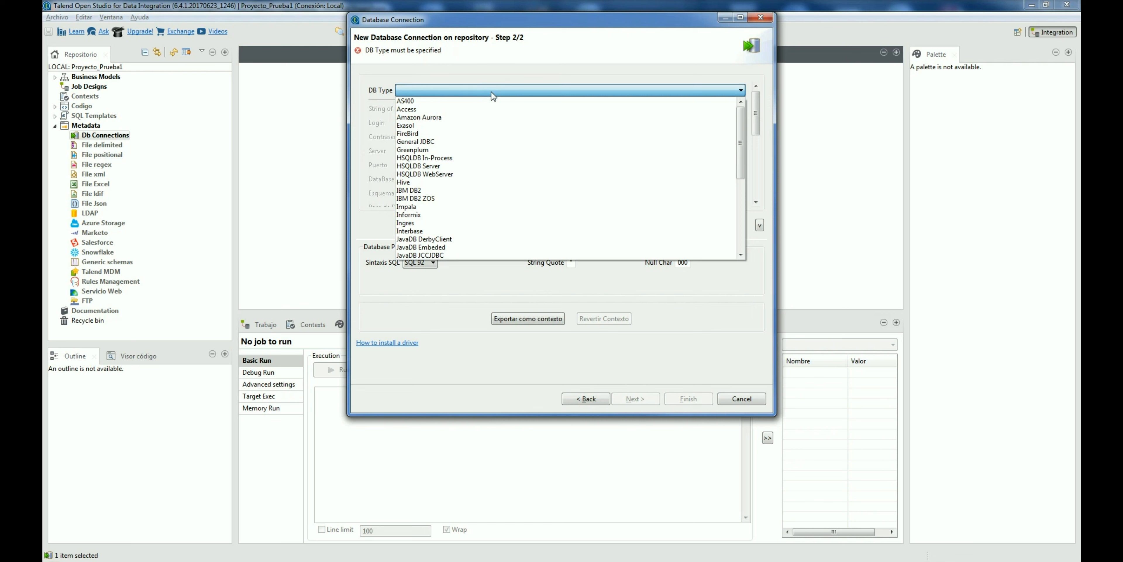
pyautogui.press('o')
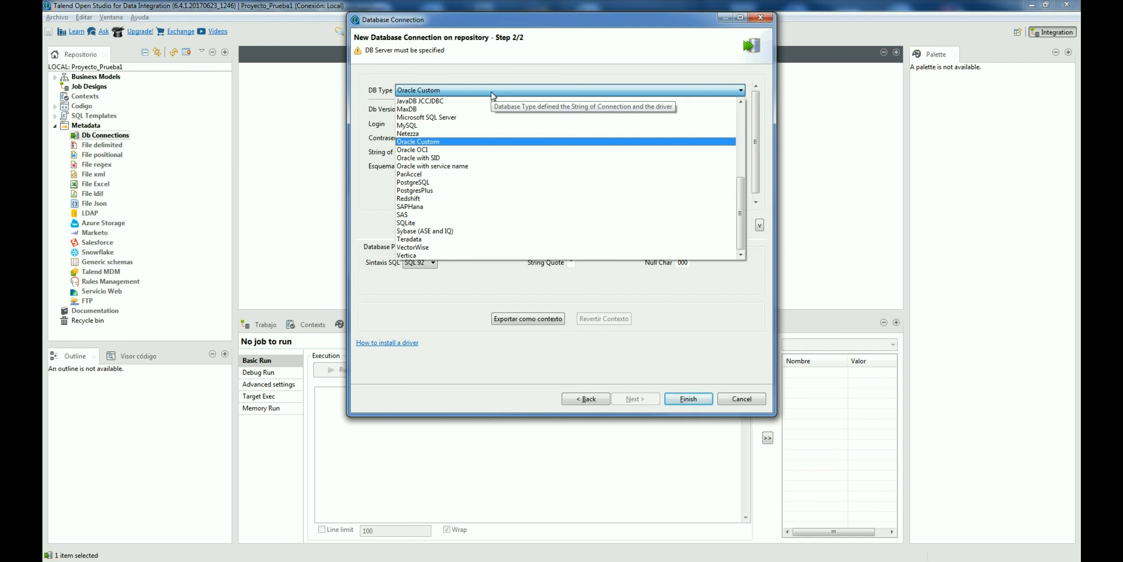
pyautogui.press('Down')
pyautogui.press('Down')
pyautogui.press('Down')
pyautogui.press('Up')
pyautogui.press('Up')
pyautogui.press('Up')
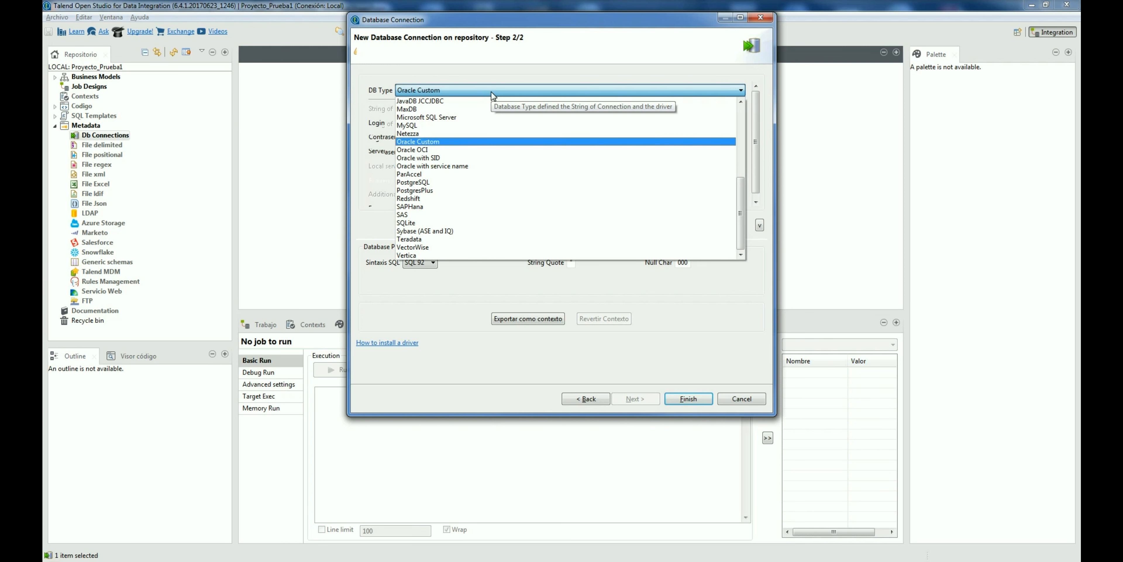
pyautogui.press('Down')
pyautogui.press('Down')
pyautogui.press('Return')
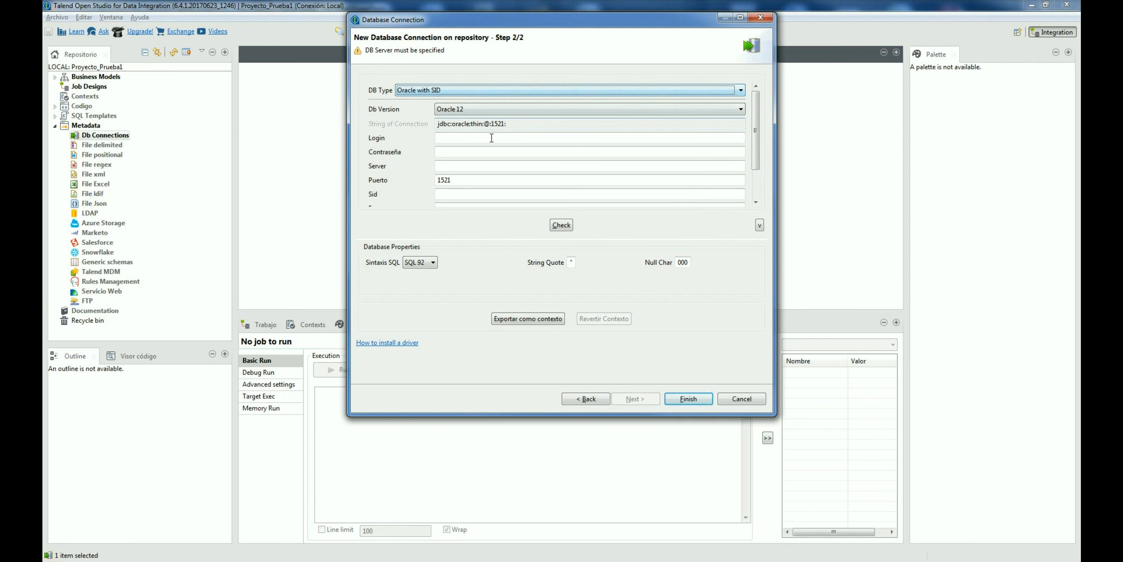
# Step: Enter login system, the password, server localhost and SID XE, check the connection, and finish
pyautogui.click(480, 138)
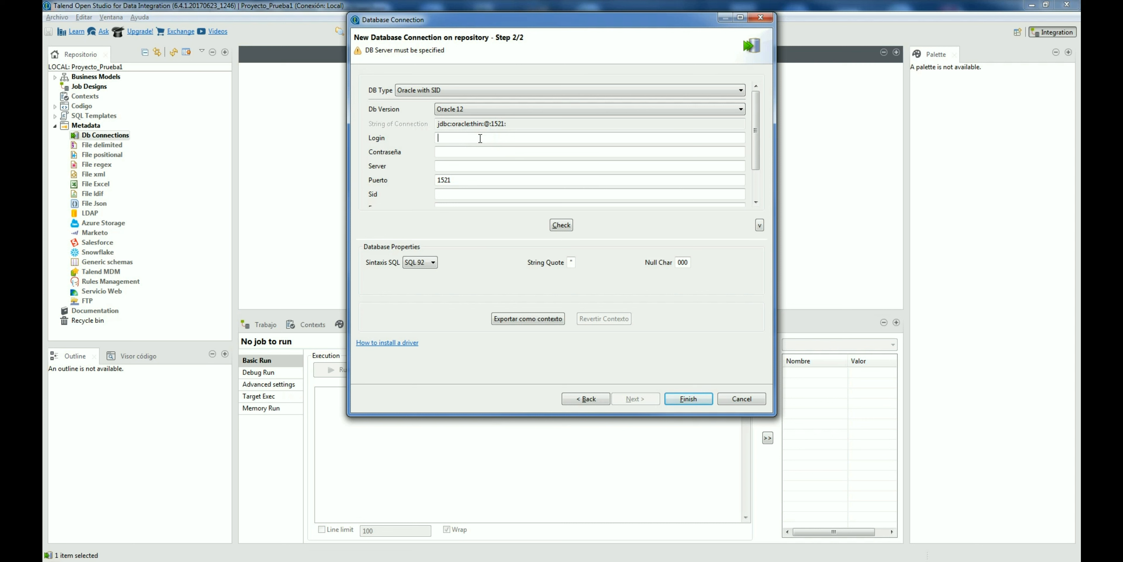
pyautogui.write('system')
pyautogui.press('Tab')
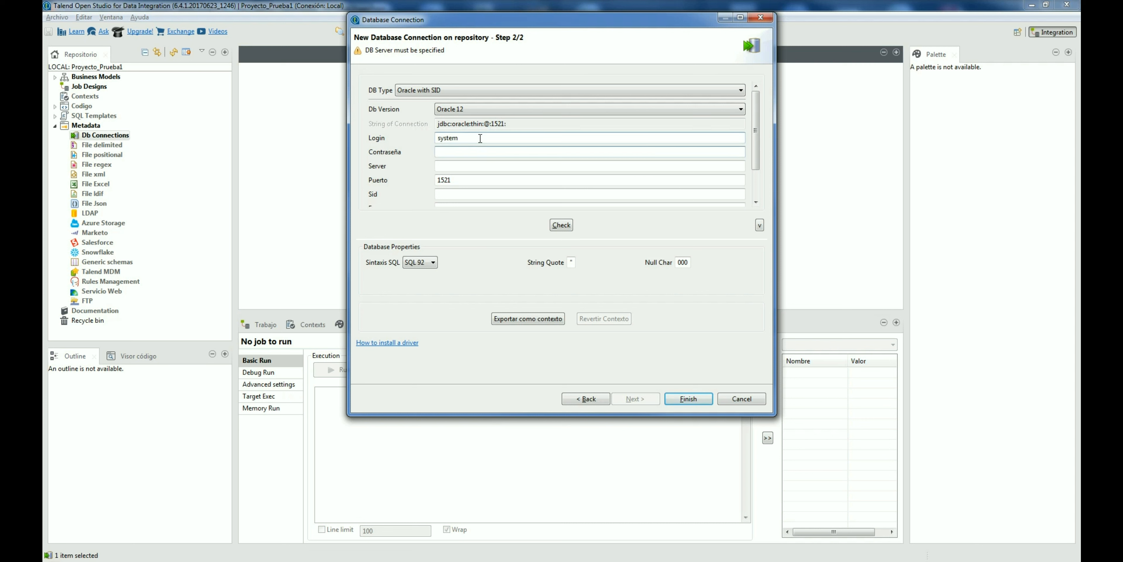
pyautogui.write('oracle')
pyautogui.press('Tab')
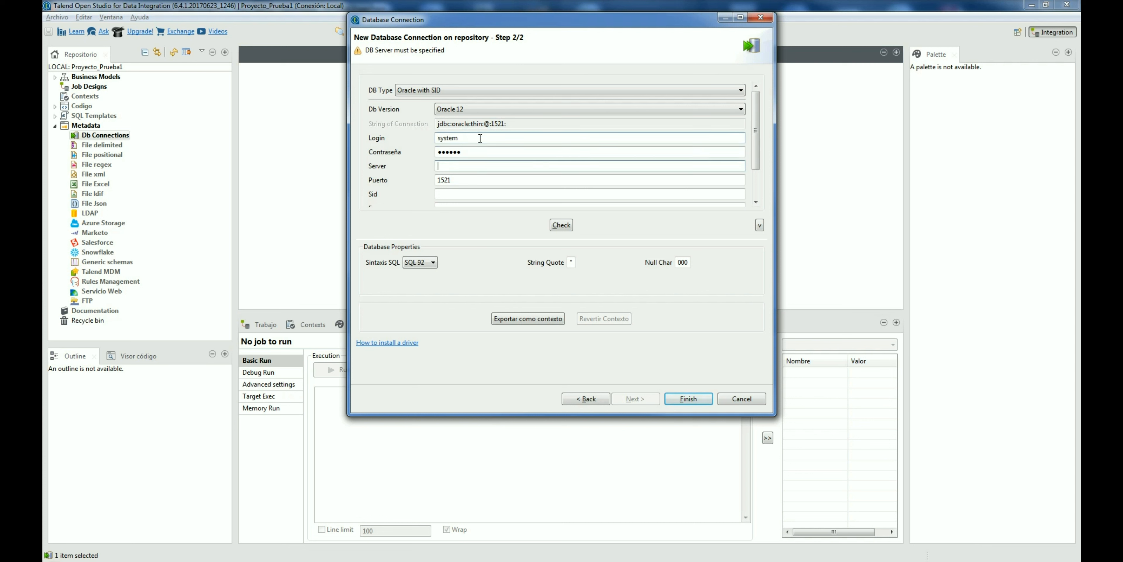
pyautogui.write('localhost')
pyautogui.press('Tab')
pyautogui.press('Tab')
pyautogui.write('XE')
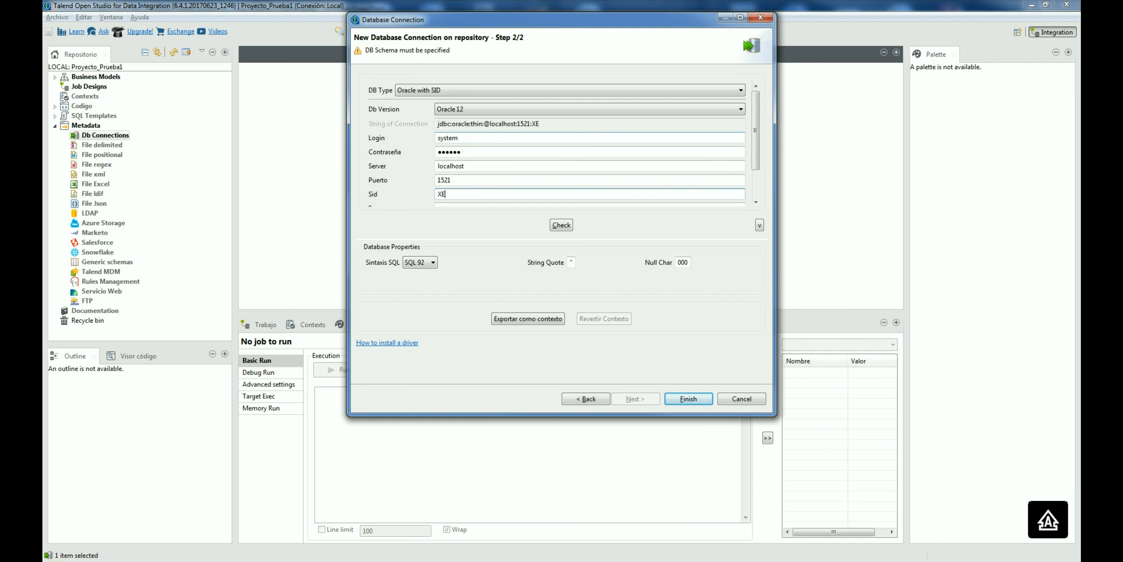
pyautogui.click(556, 225)
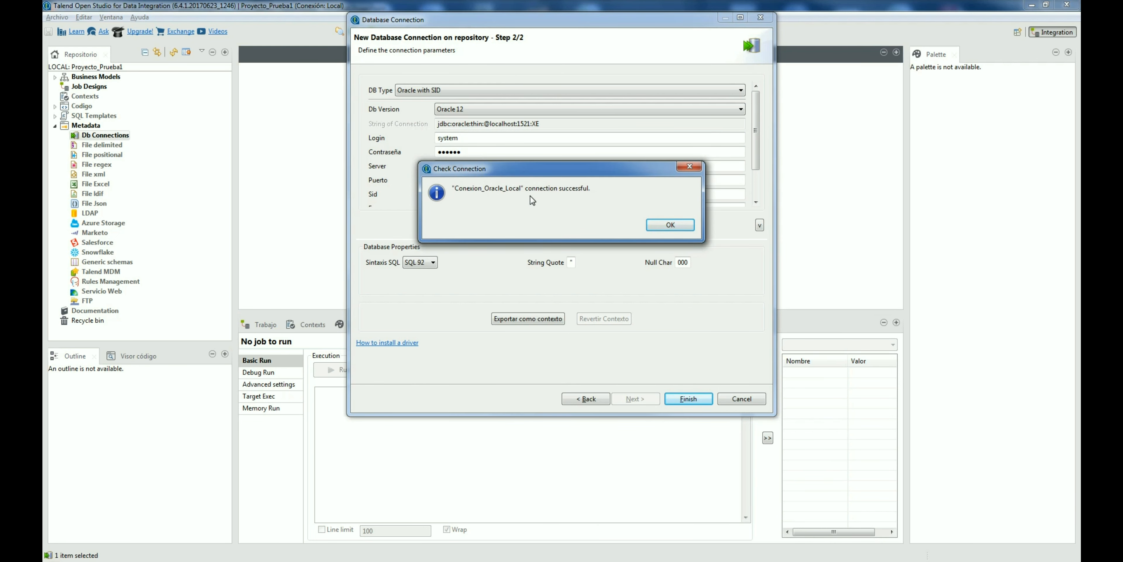
pyautogui.click(663, 226)
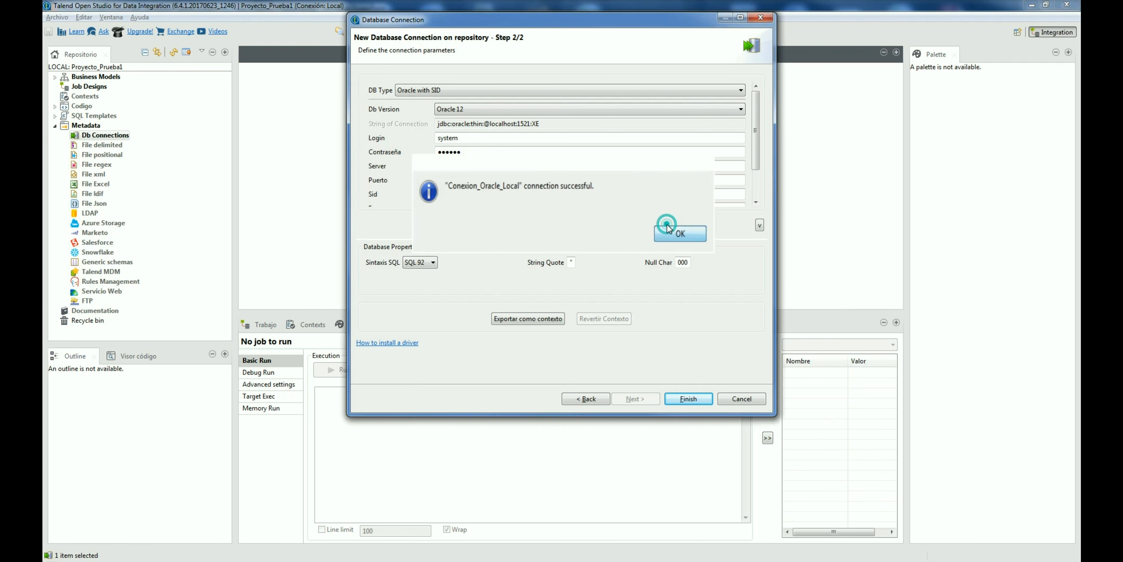
pyautogui.click(688, 398)
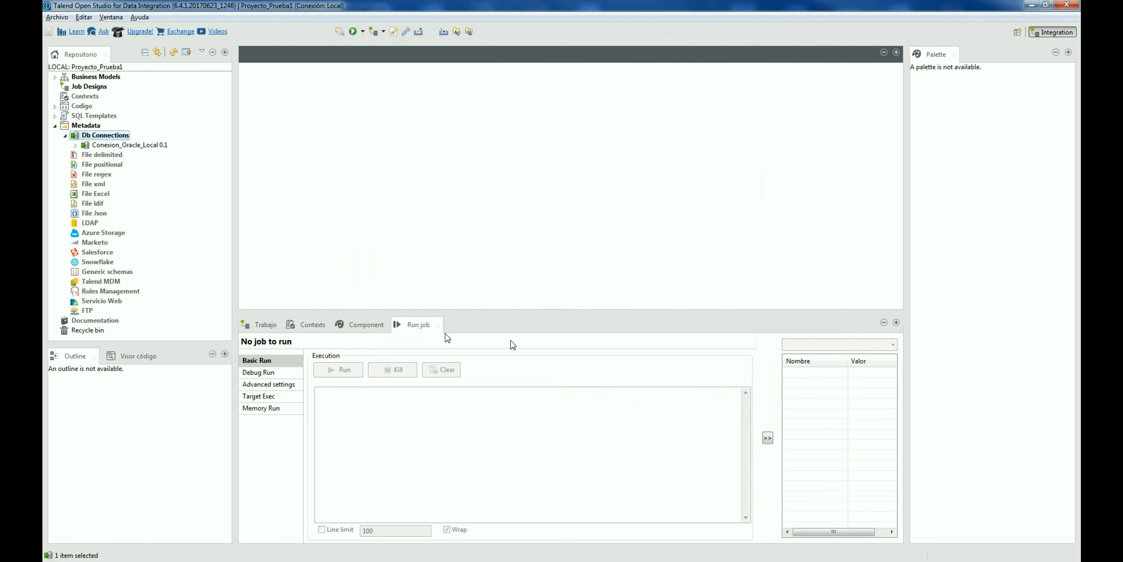
# Step: Create a new job named Job_Prueba_1 under Job Designs
pyautogui.click(140, 145)
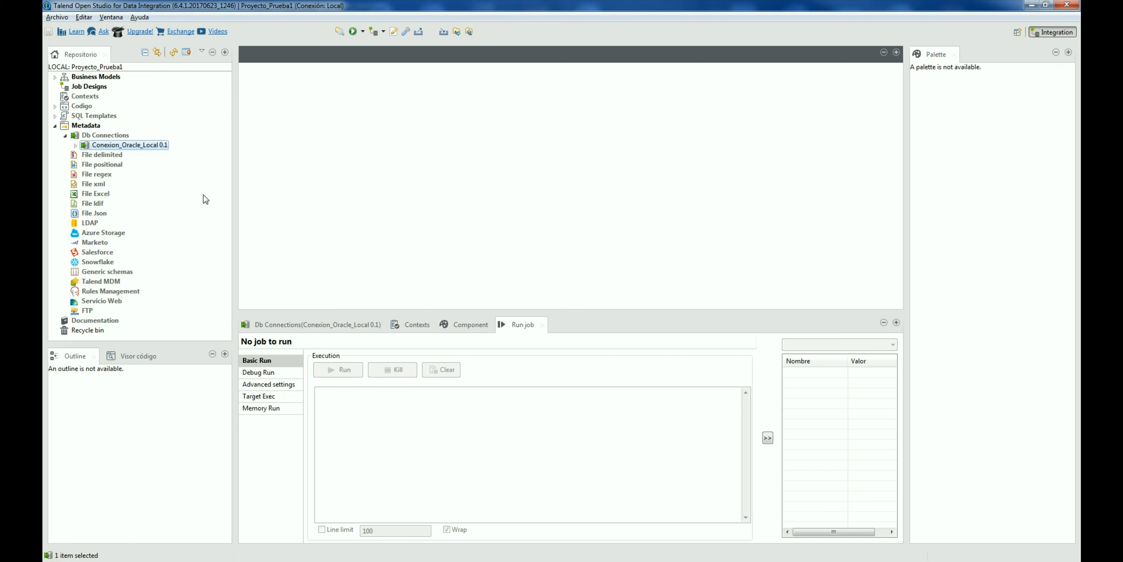
pyautogui.rightClick(100, 87)
pyautogui.click(126, 91)
pyautogui.write('Job_')
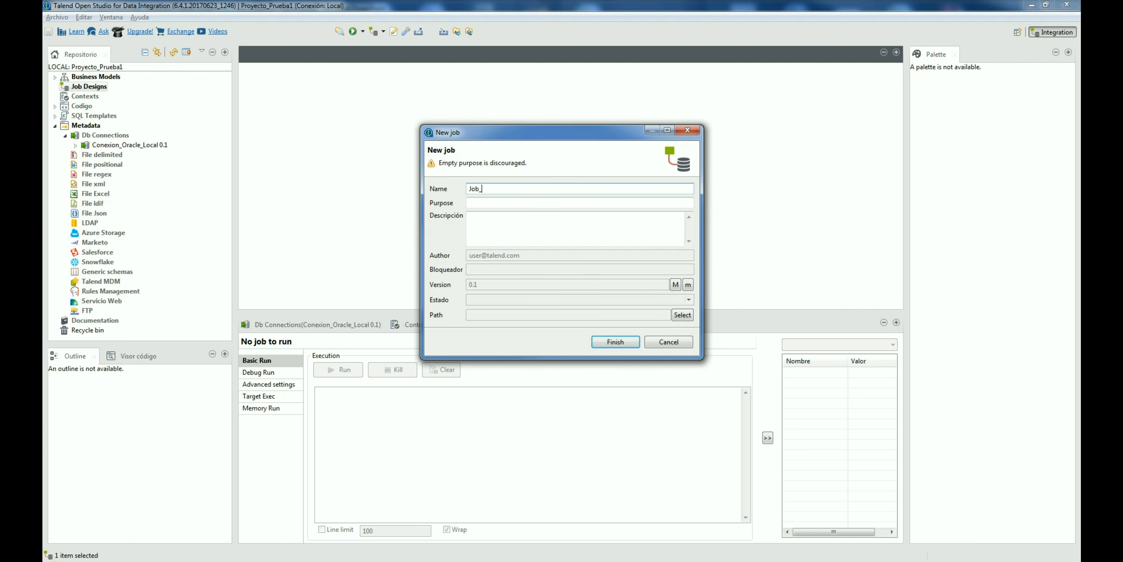
pyautogui.write('Prueba_1')
pyautogui.press('Return')
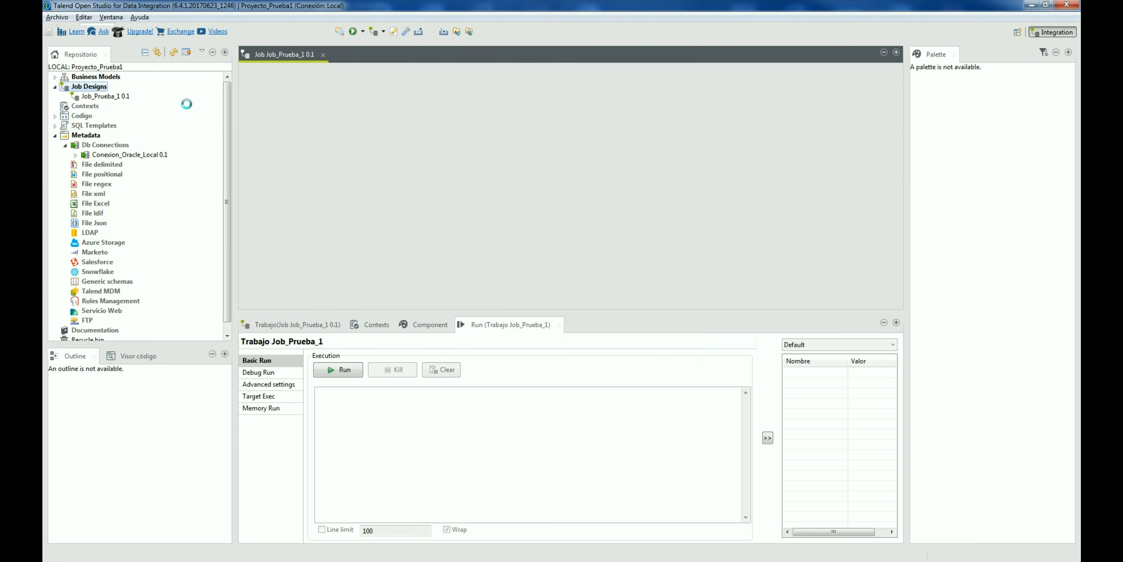
# Step: Drop Conexion_Oracle_Local onto the job canvas as a tOracleInput component
pyautogui.click(137, 156)
pyautogui.moveTo(131, 155); pyautogui.dragTo(386, 162)
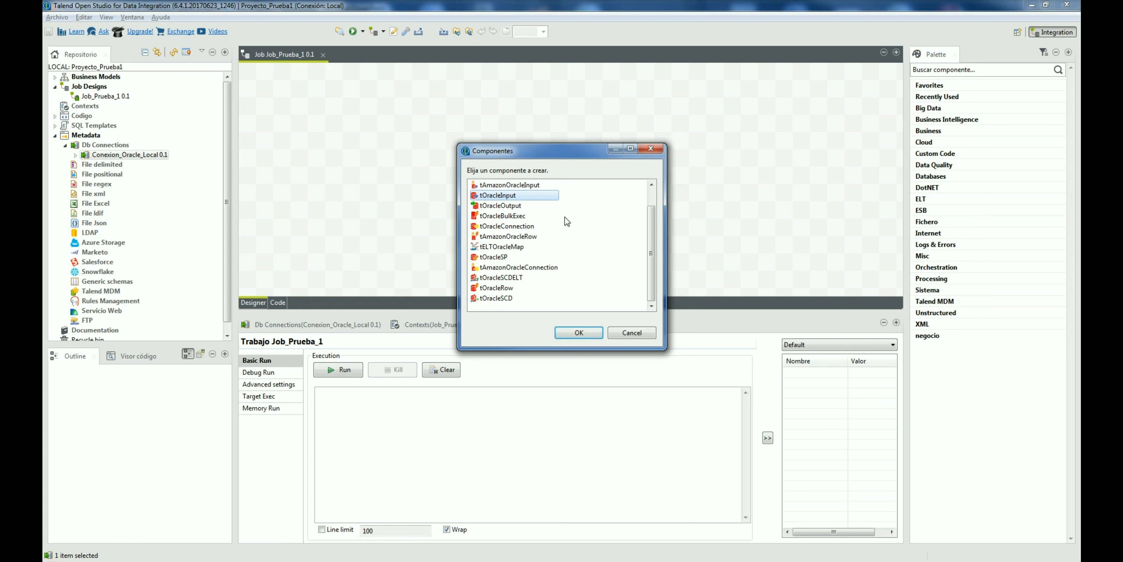
pyautogui.doubleClick(494, 196)
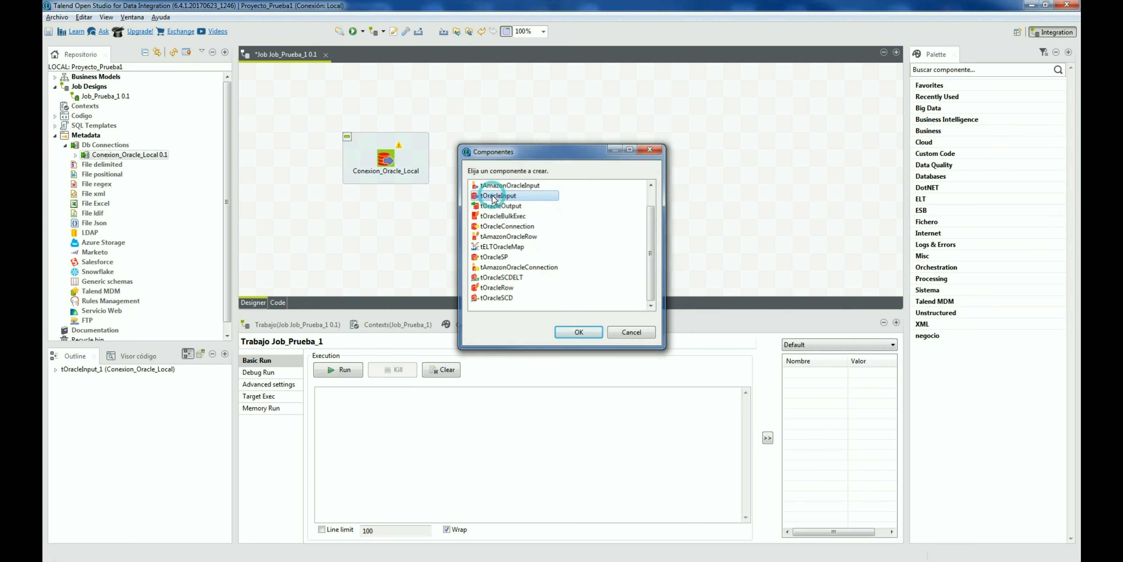
# Step: Inspect the tOracleInput settings, switching Property Type to Built-In and back to Repository
pyautogui.doubleClick(386, 153)
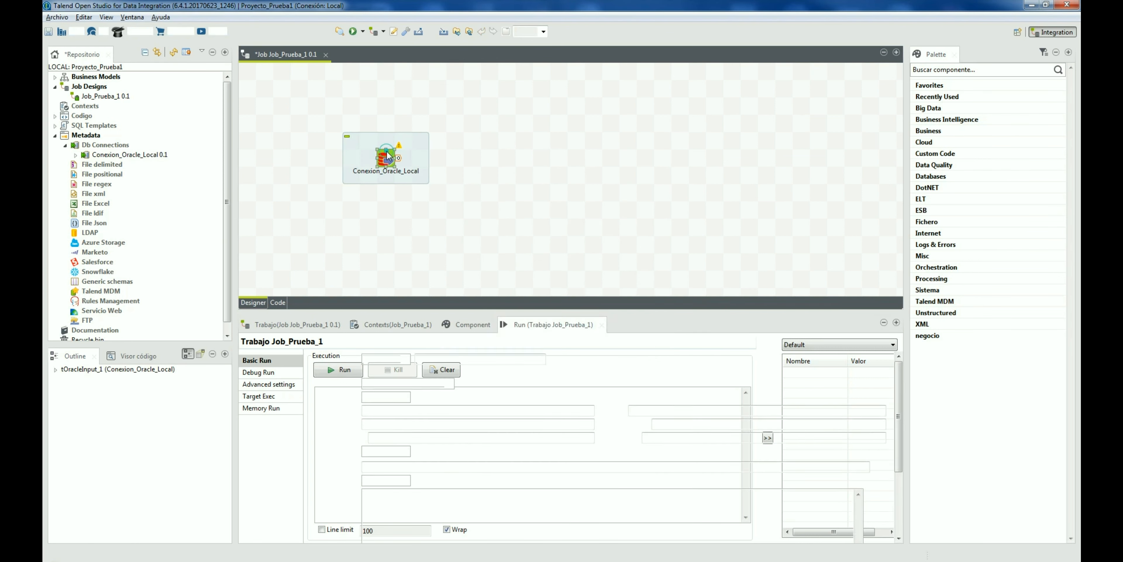
pyautogui.moveTo(453, 310); pyautogui.dragTo(469, 218)
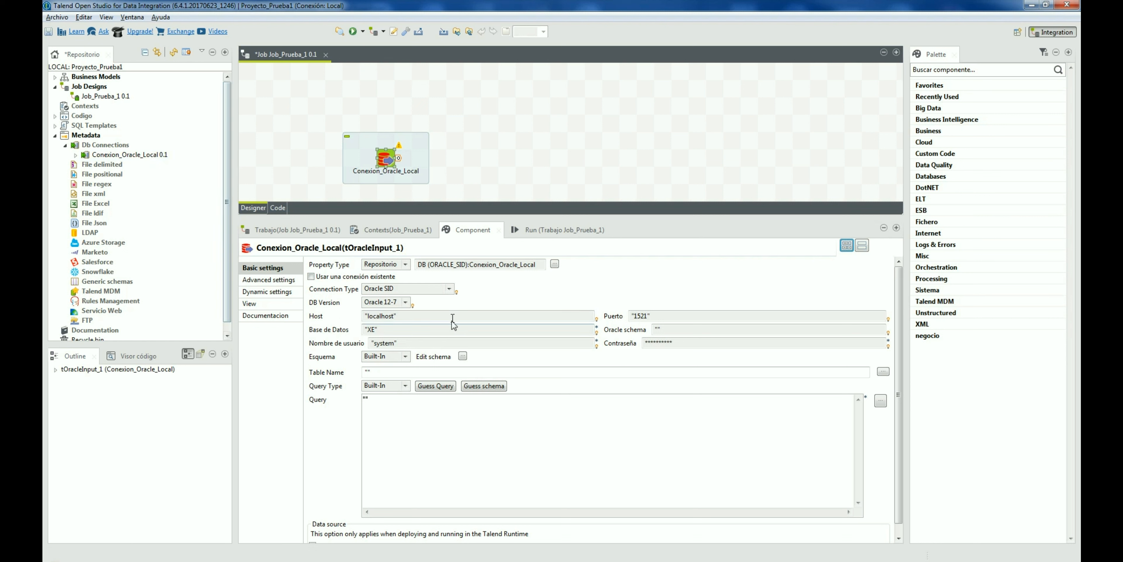
pyautogui.click(405, 264)
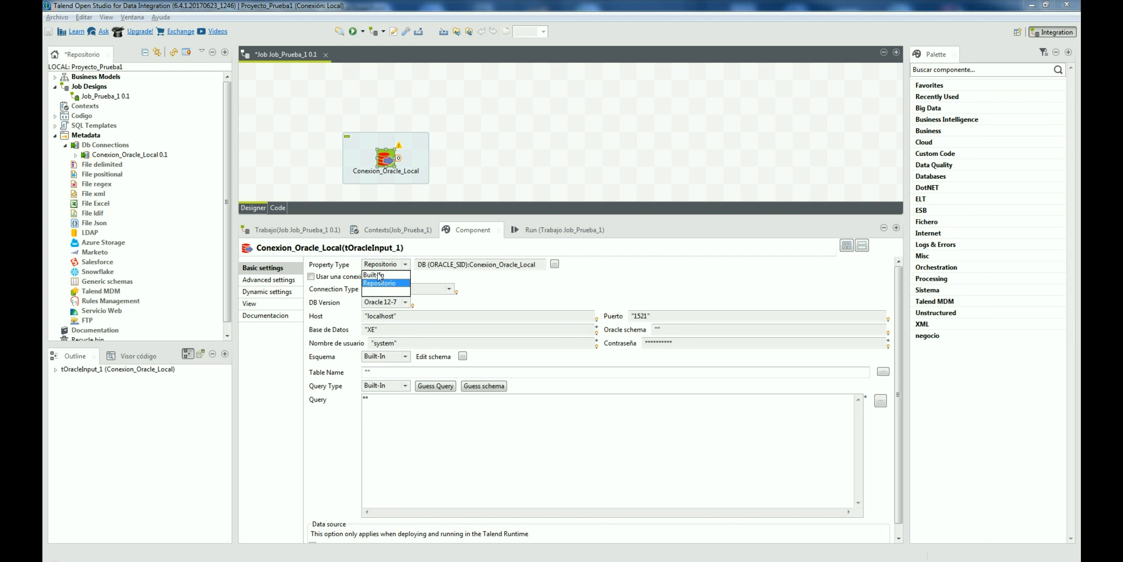
pyautogui.click(373, 275)
pyautogui.moveTo(369, 318); pyautogui.dragTo(395, 318)
pyautogui.click(635, 318)
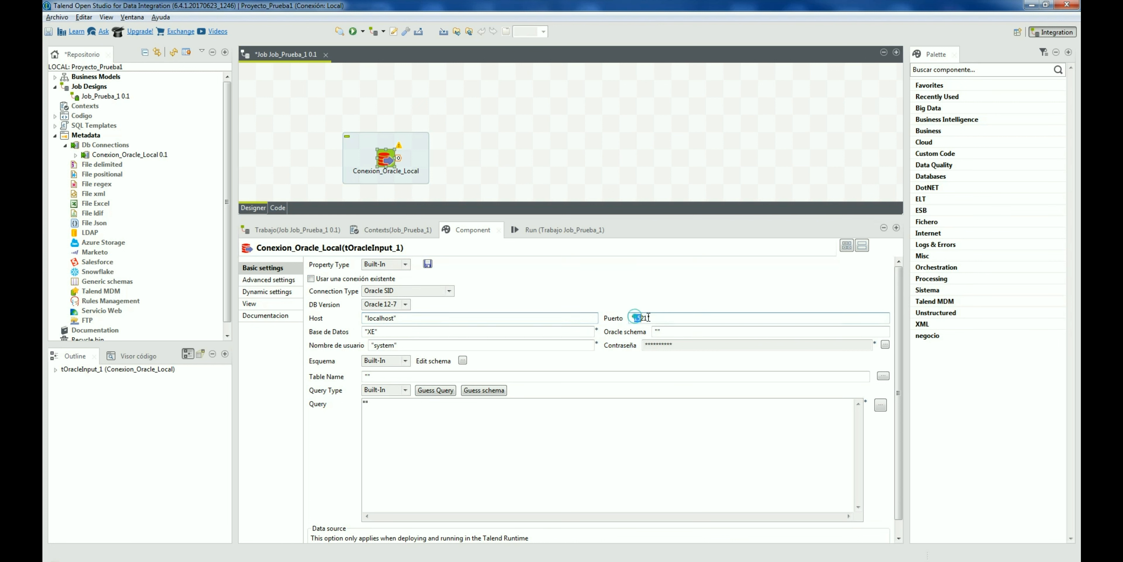
pyautogui.click(405, 335)
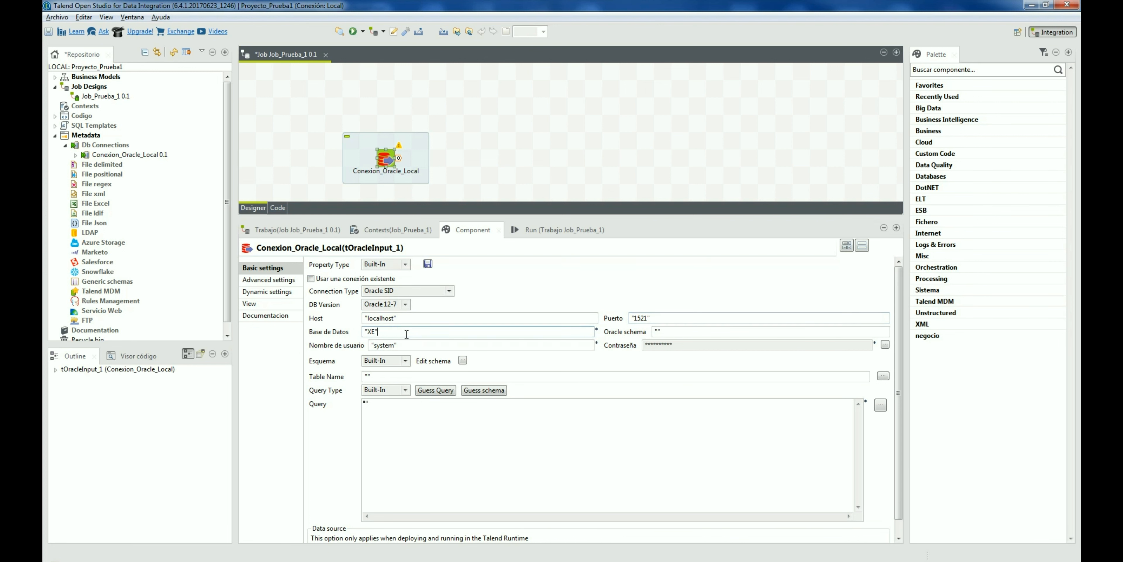
pyautogui.click(383, 264)
pyautogui.click(379, 283)
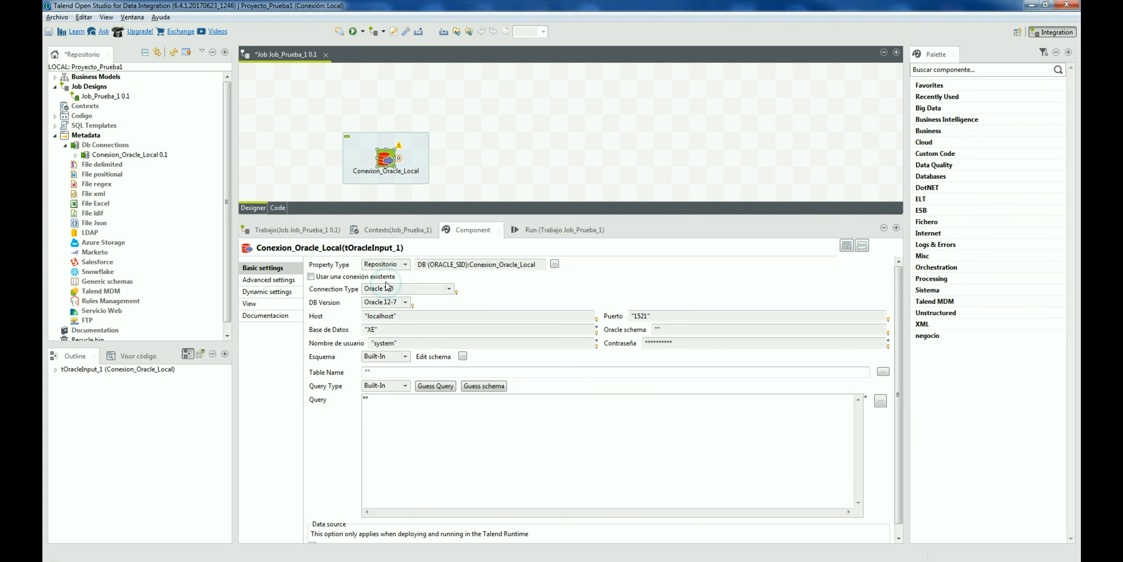
pyautogui.click(388, 413)
pyautogui.click(378, 414)
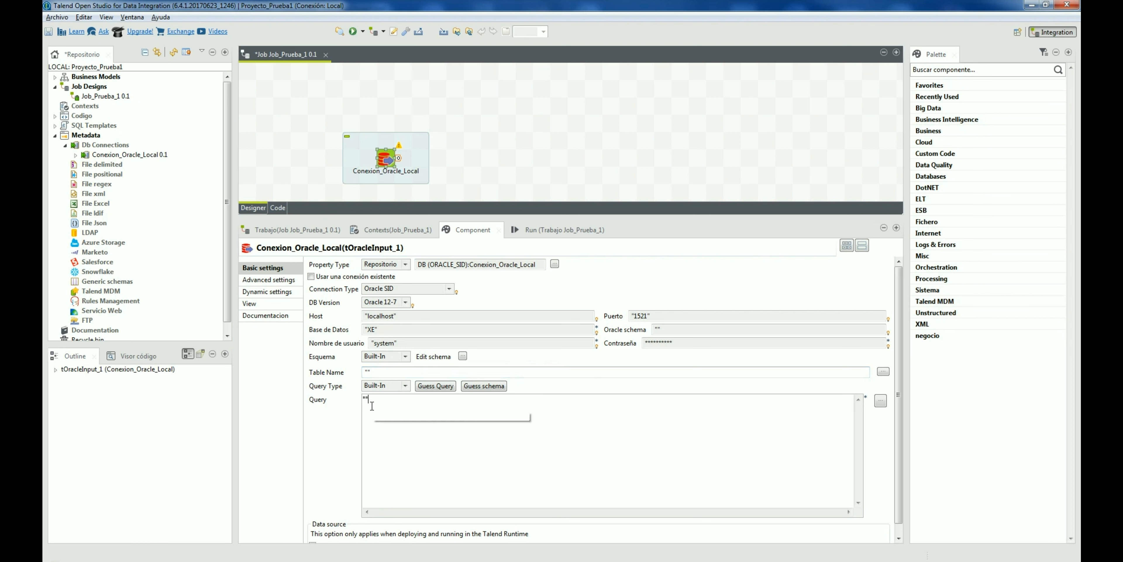
# Step: Add two trial schema columns, discard them, and delete the Conexion_Oracle_Local component
pyautogui.click(462, 355)
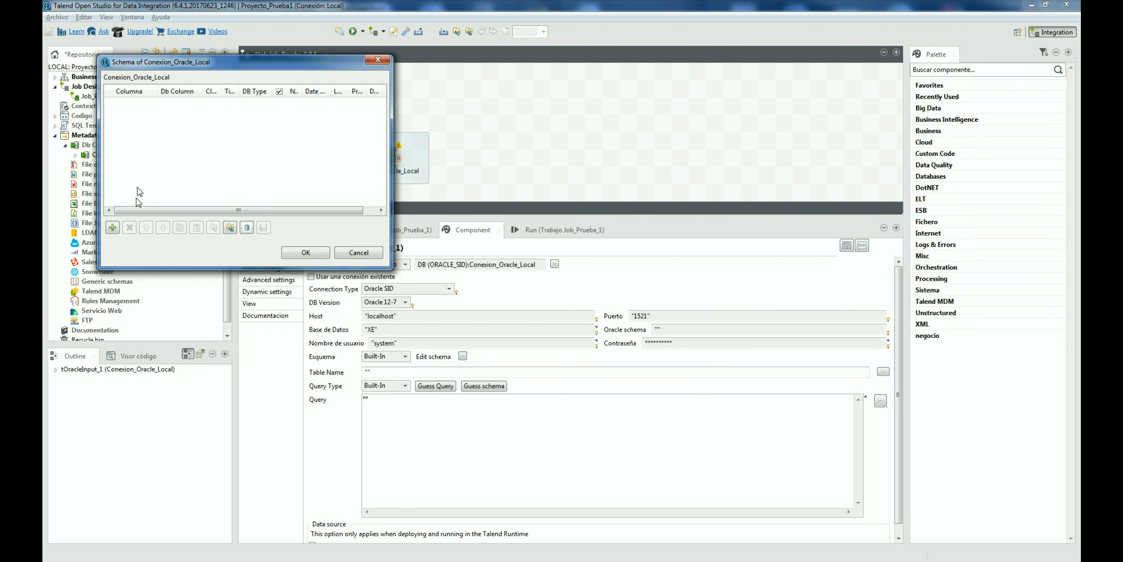
pyautogui.click(114, 226)
pyautogui.click(113, 226)
pyautogui.click(113, 227)
pyautogui.click(114, 227)
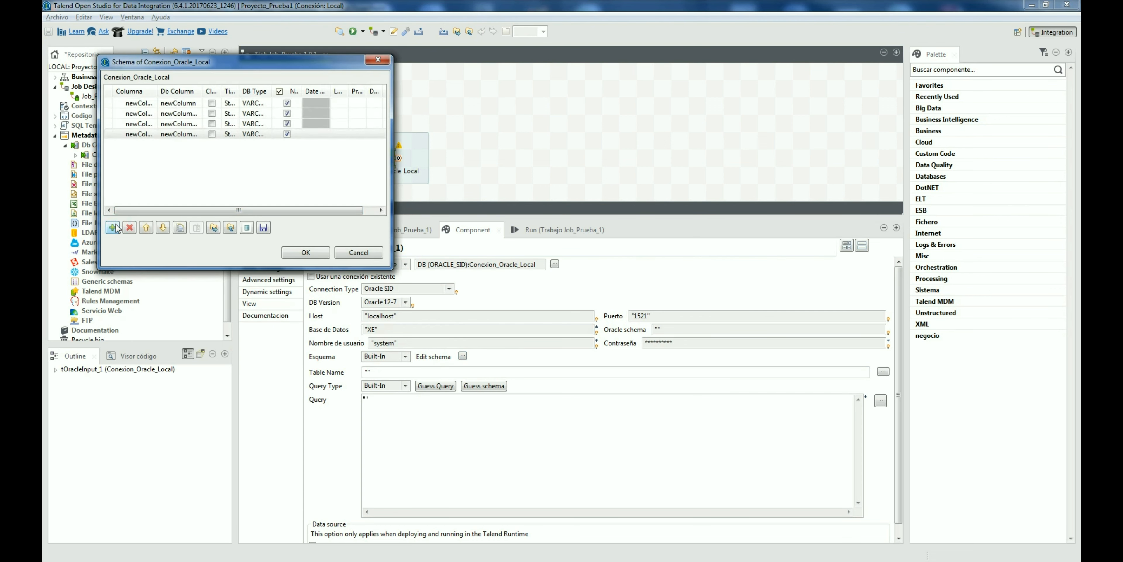
pyautogui.click(114, 227)
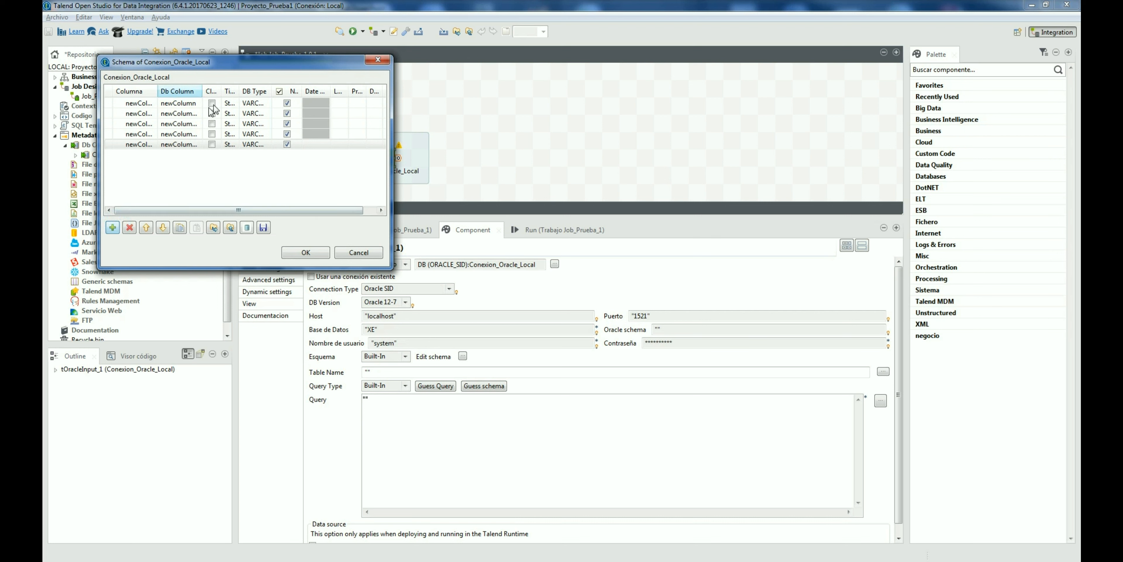
pyautogui.click(349, 252)
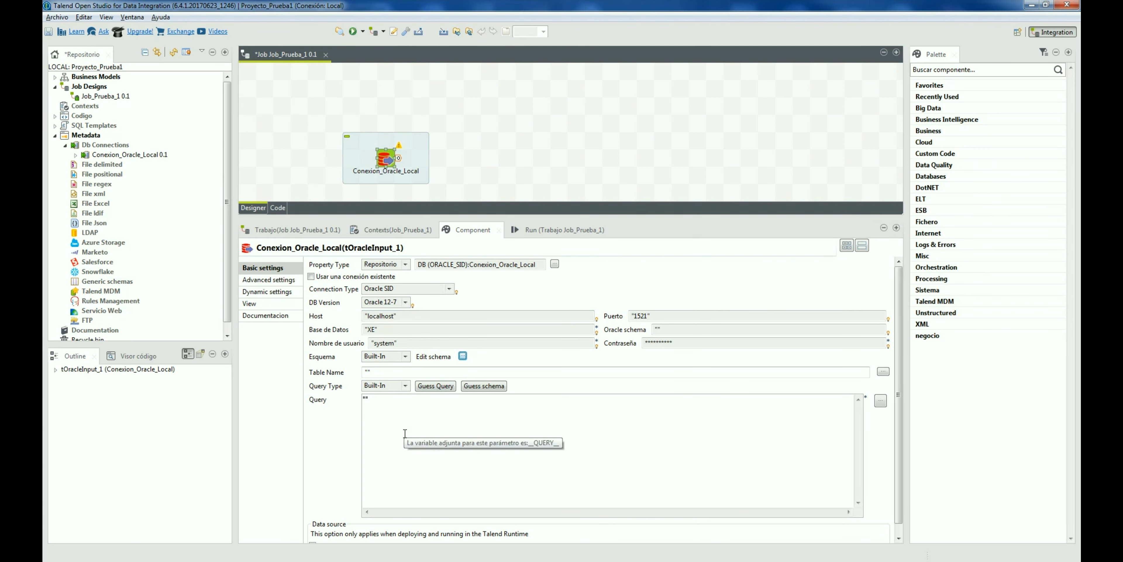
pyautogui.click(395, 170)
pyautogui.press('Delete')
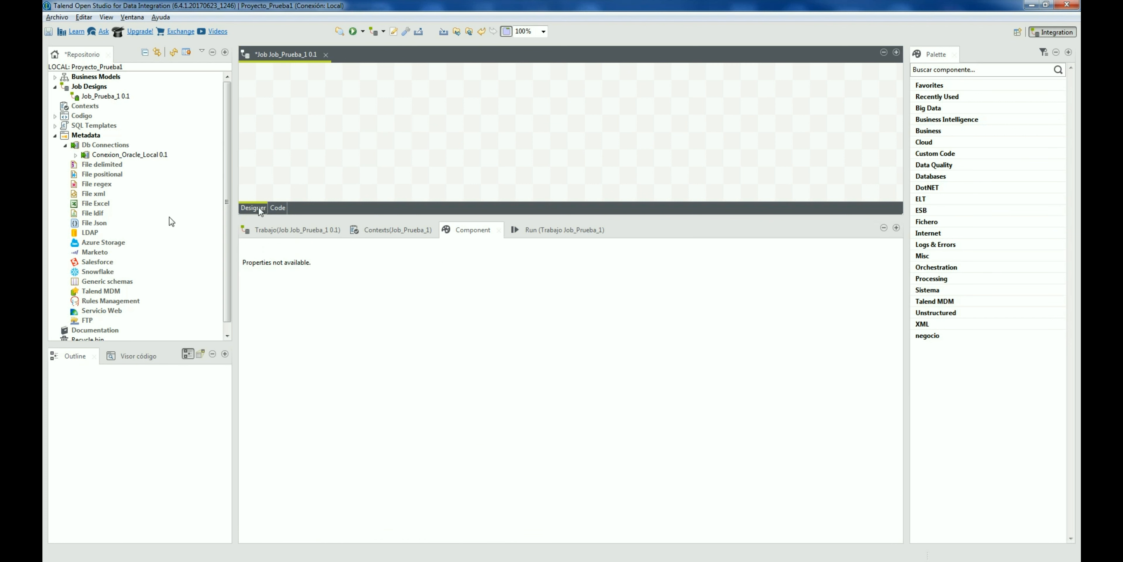
# Step: Retrieve a schema from Conexion_Oracle_Local, choosing the AGENTES table in the SYSTEM schema
pyautogui.click(75, 155)
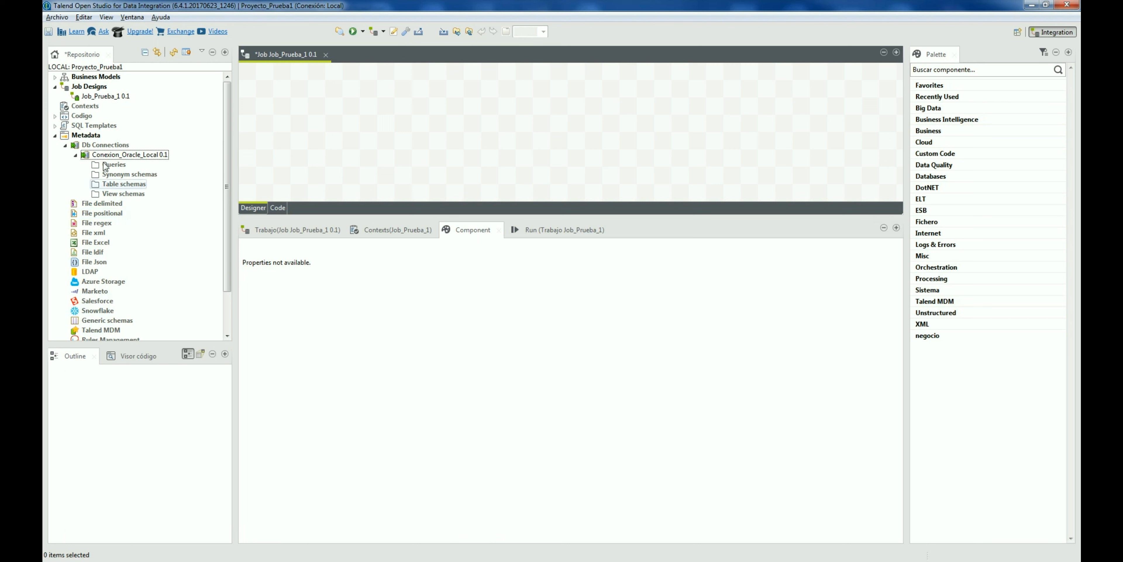
pyautogui.click(112, 155)
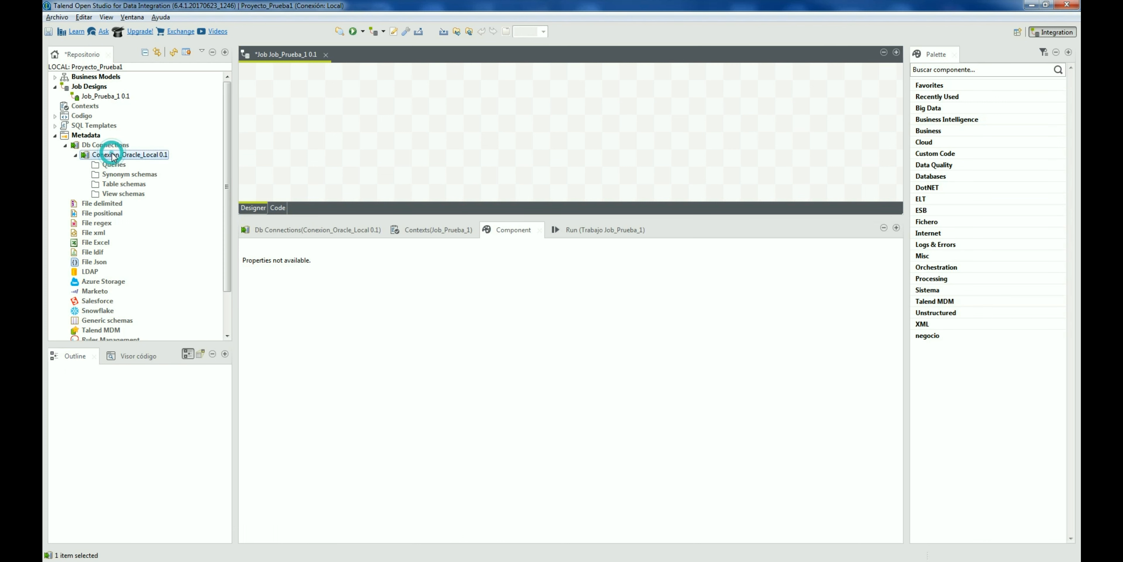
pyautogui.rightClick(112, 155)
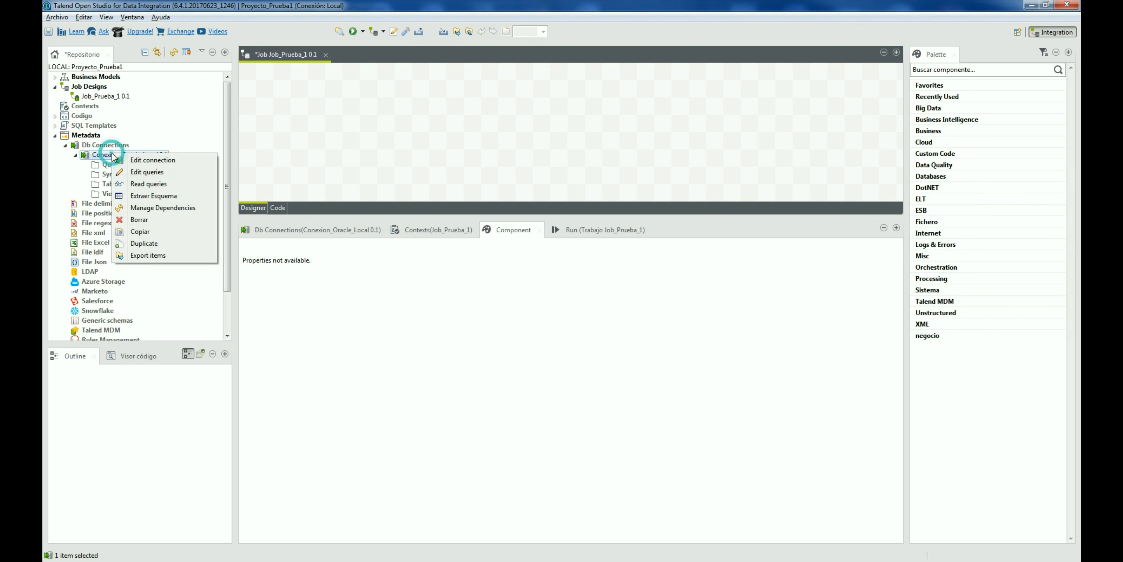
pyautogui.click(139, 197)
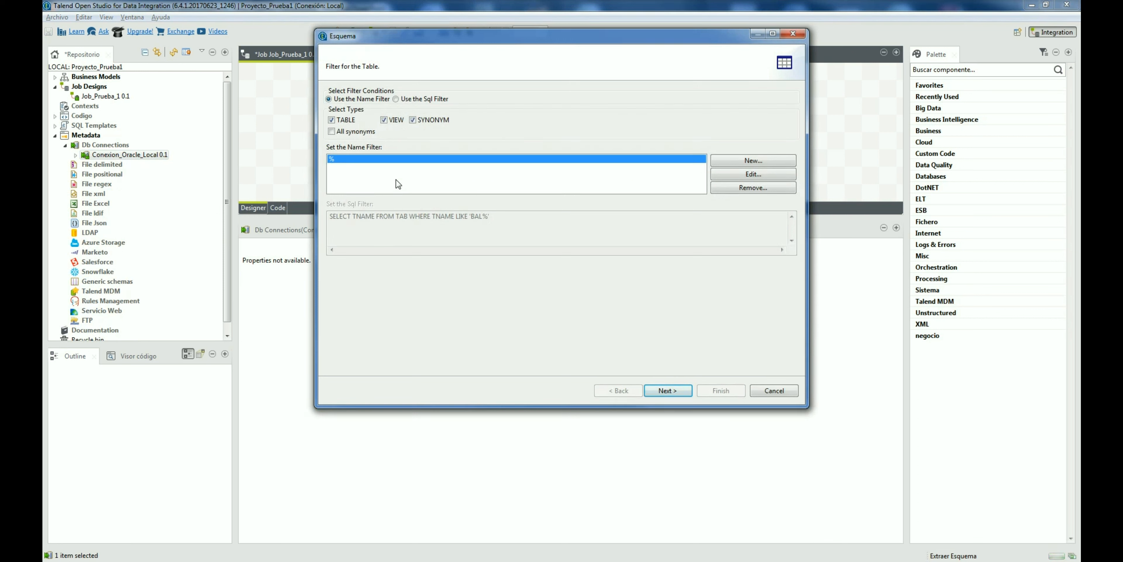
pyautogui.click(667, 390)
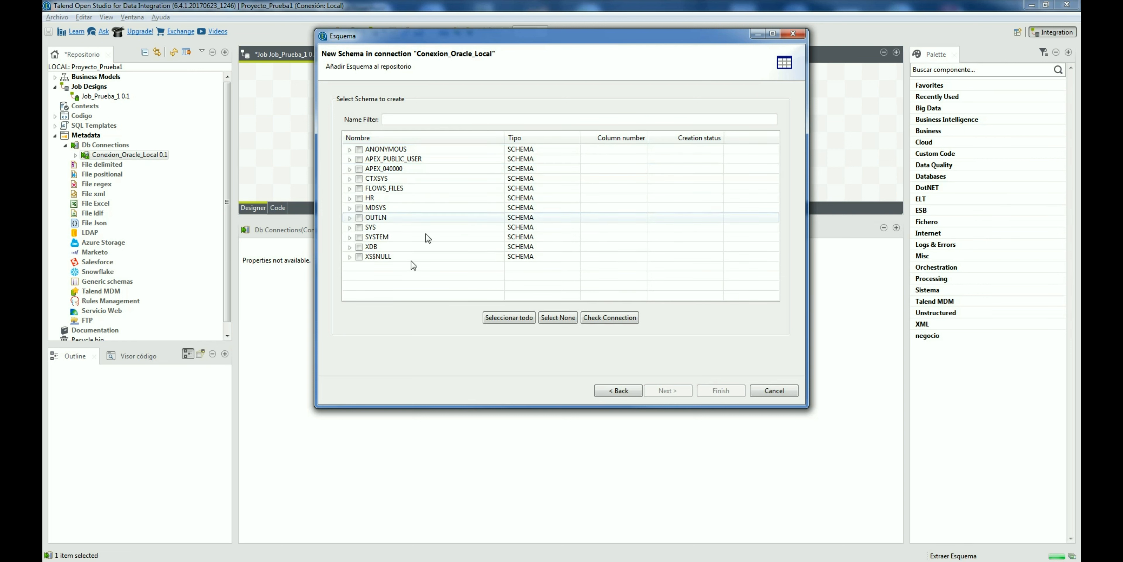
pyautogui.click(349, 237)
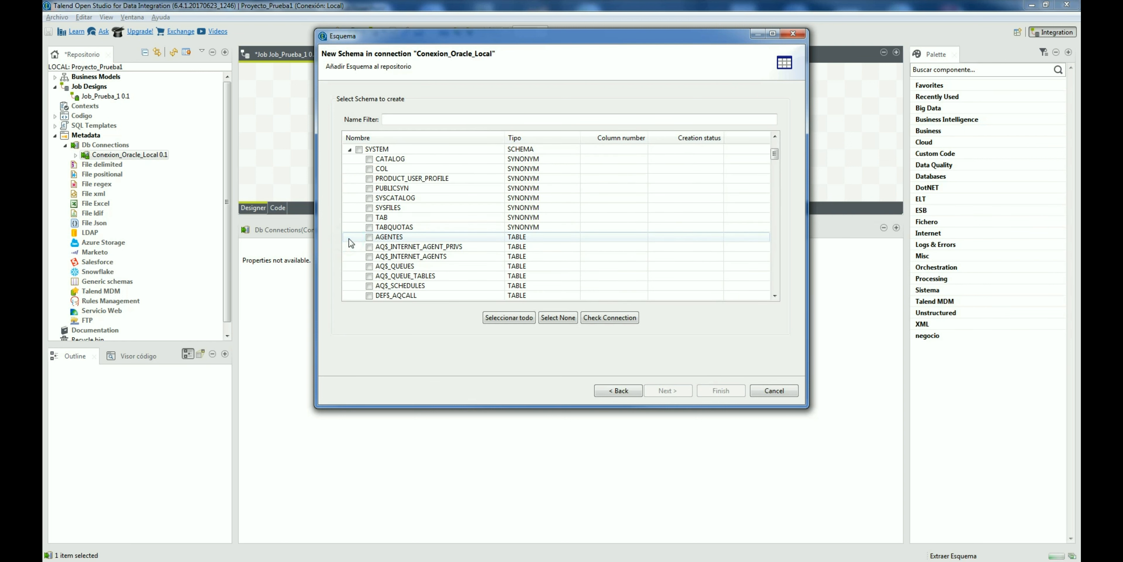
pyautogui.click(370, 238)
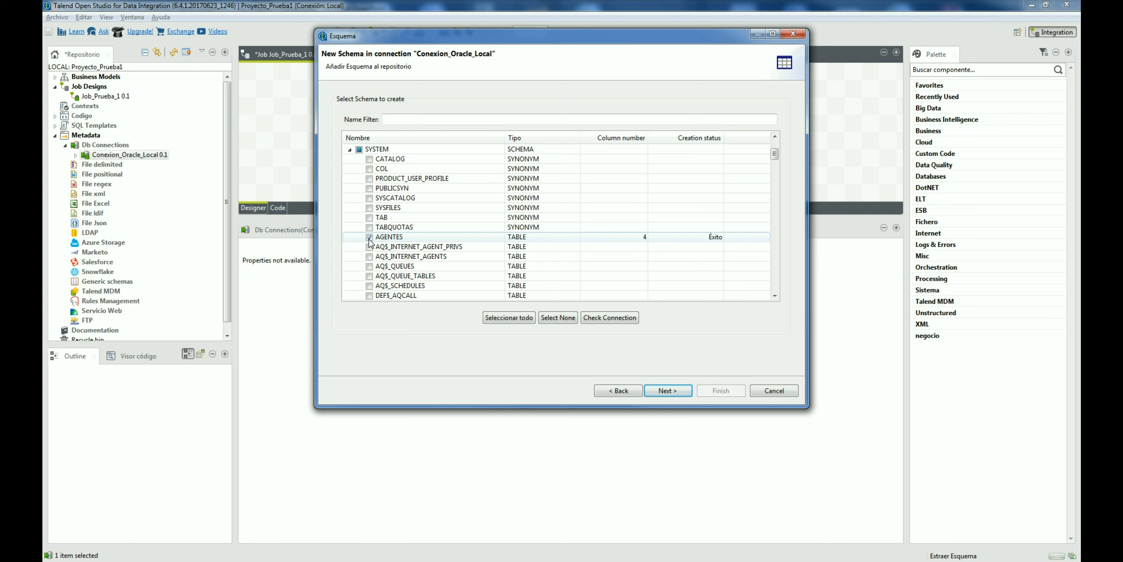
pyautogui.click(699, 238)
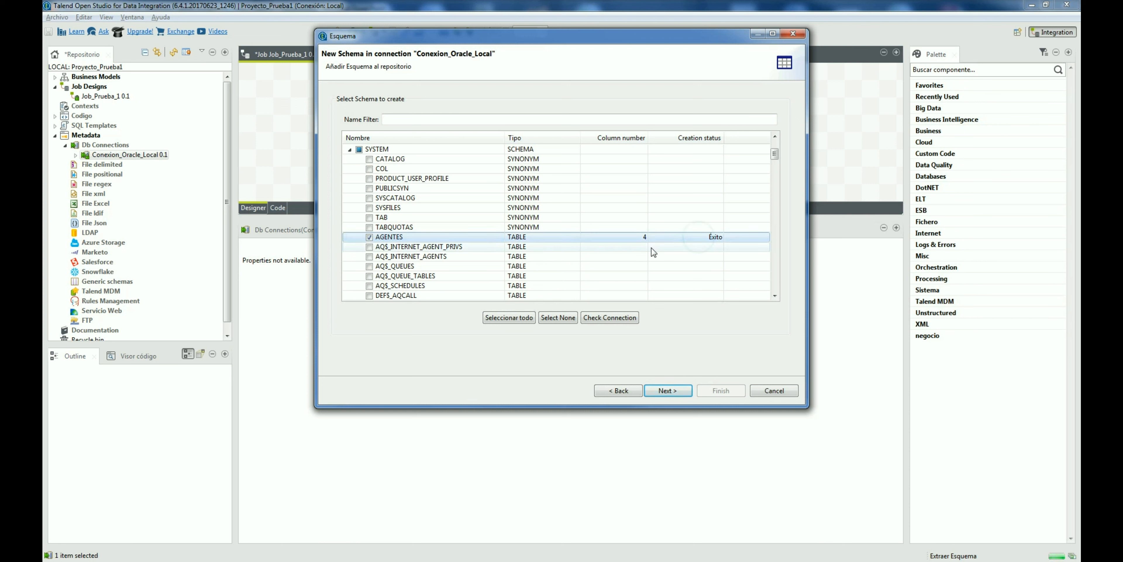
pyautogui.click(668, 390)
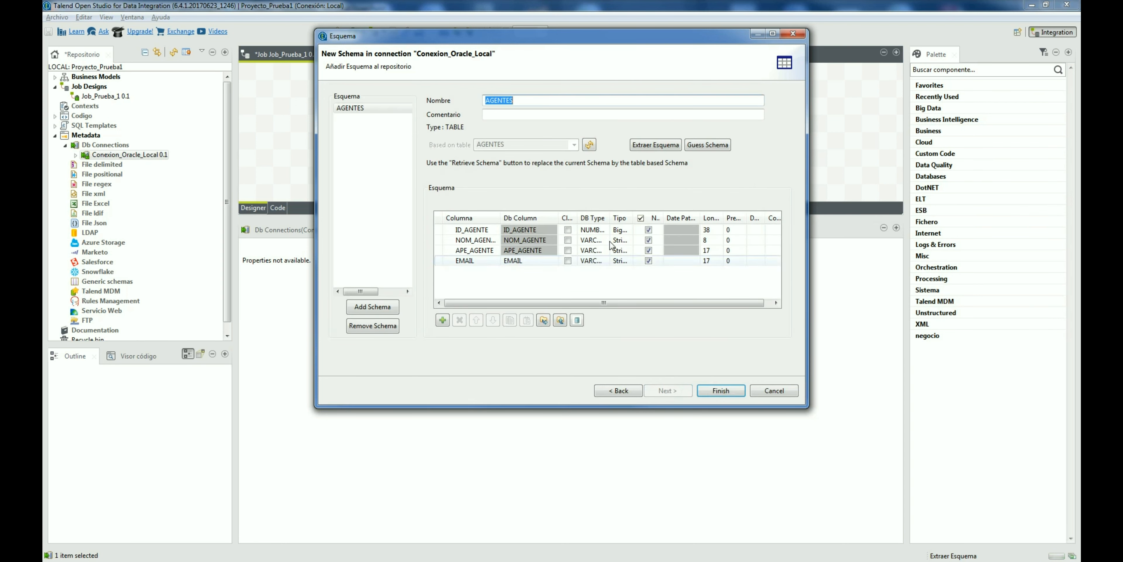
# Step: Review the AGENTES column types, keep BigDecimal for ID_AGENTE, and finish
pyautogui.click(772, 34)
pyautogui.click(452, 271)
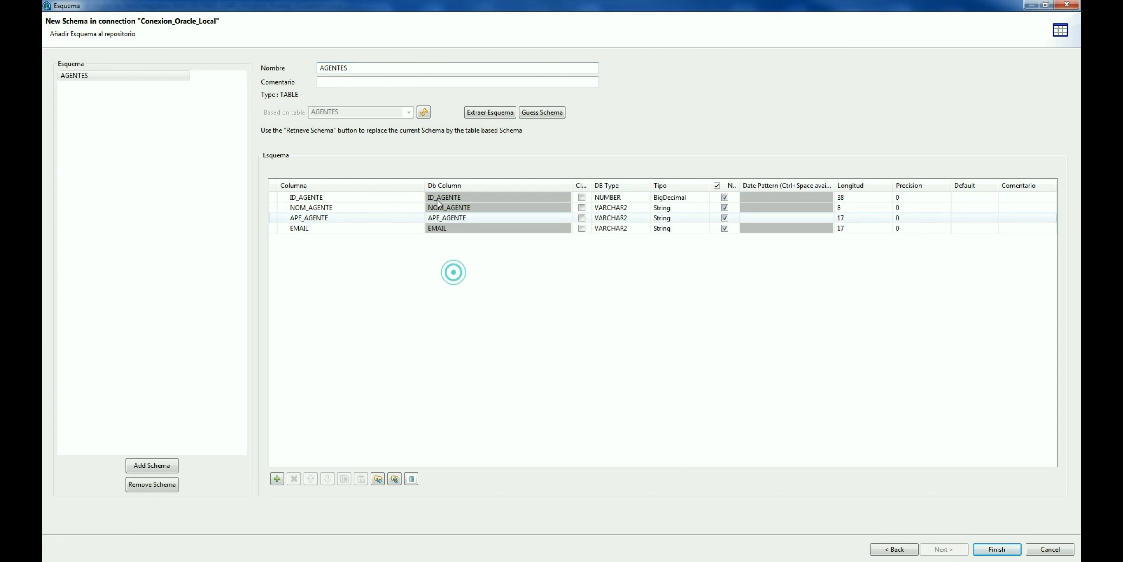
pyautogui.moveTo(425, 185); pyautogui.dragTo(354, 185)
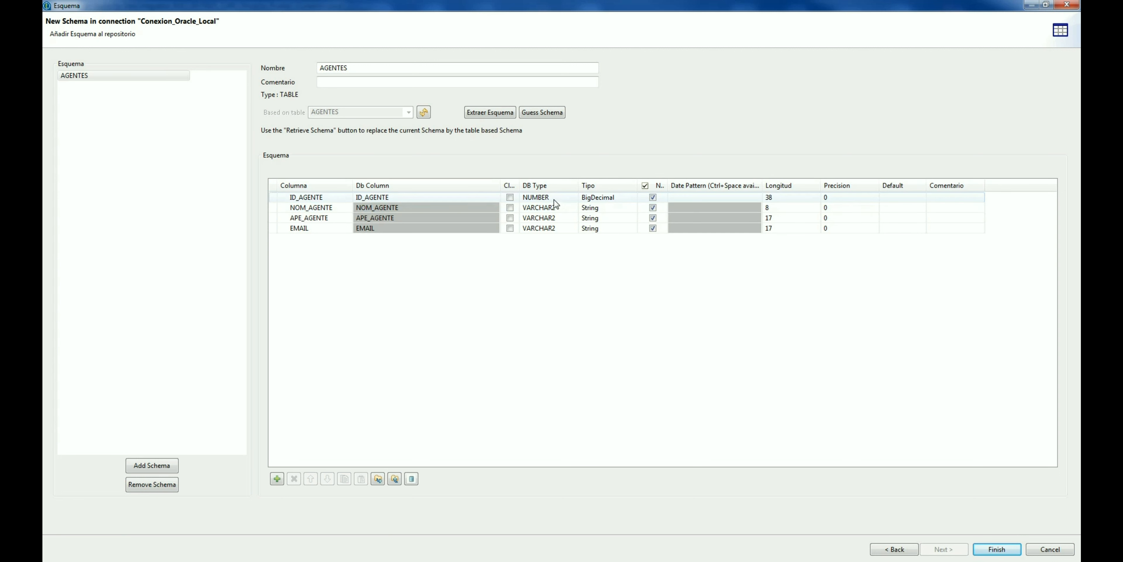
pyautogui.click(598, 199)
pyautogui.click(598, 198)
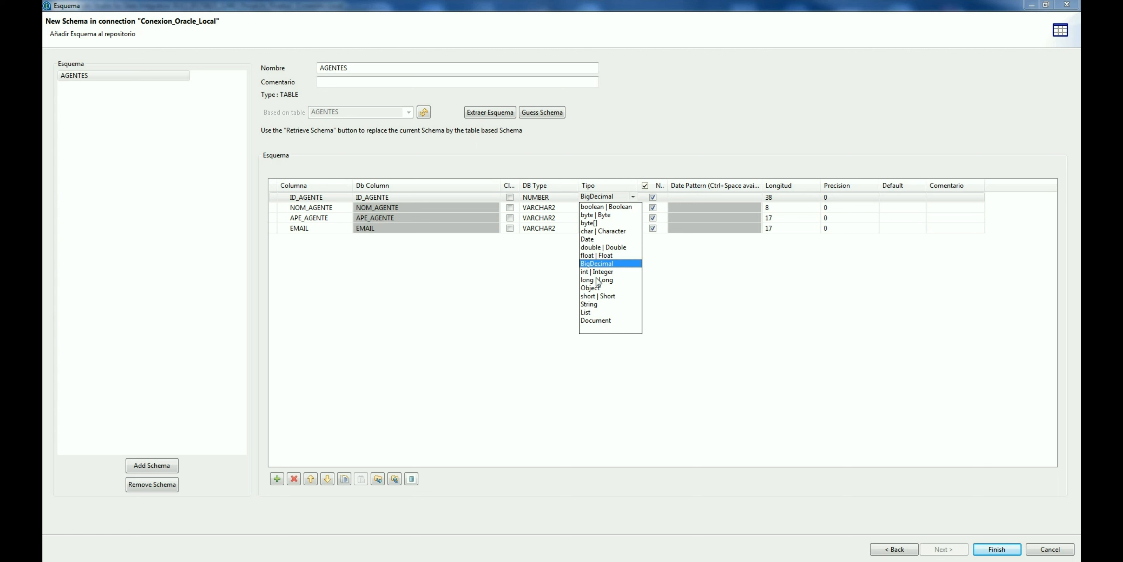
pyautogui.click(749, 287)
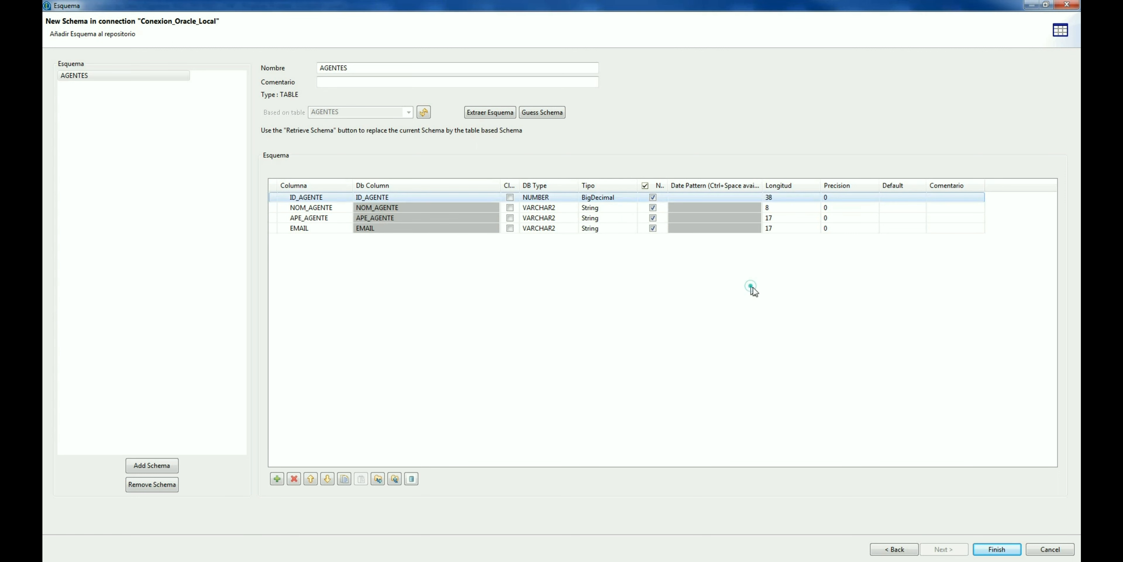
pyautogui.click(998, 549)
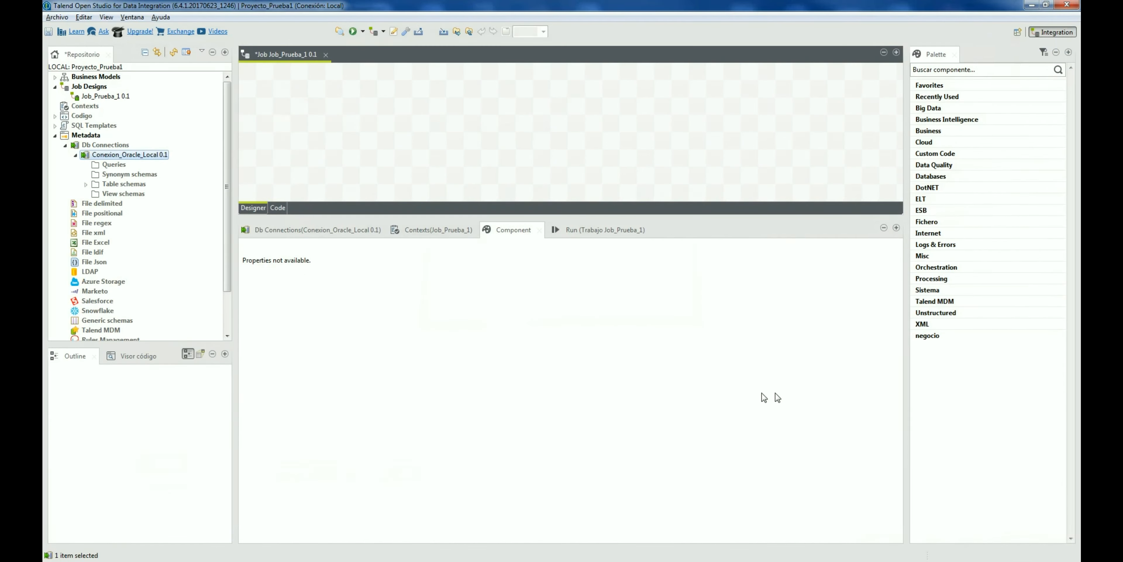
# Step: Expand Conexion_Oracle_Local's Table schemas and select the AGENTES schema
pyautogui.click(87, 185)
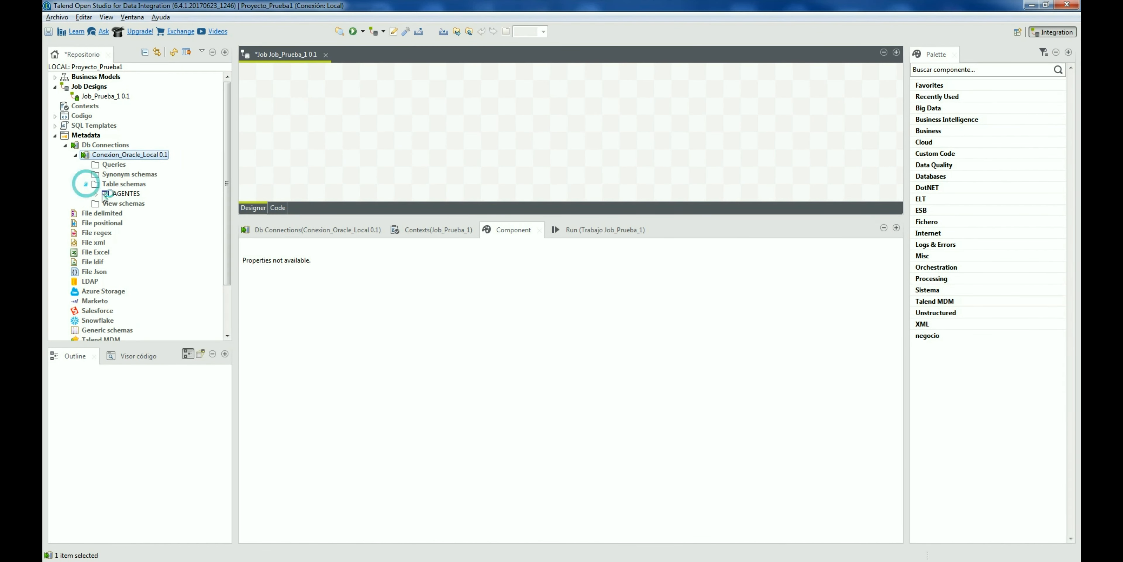
pyautogui.click(125, 193)
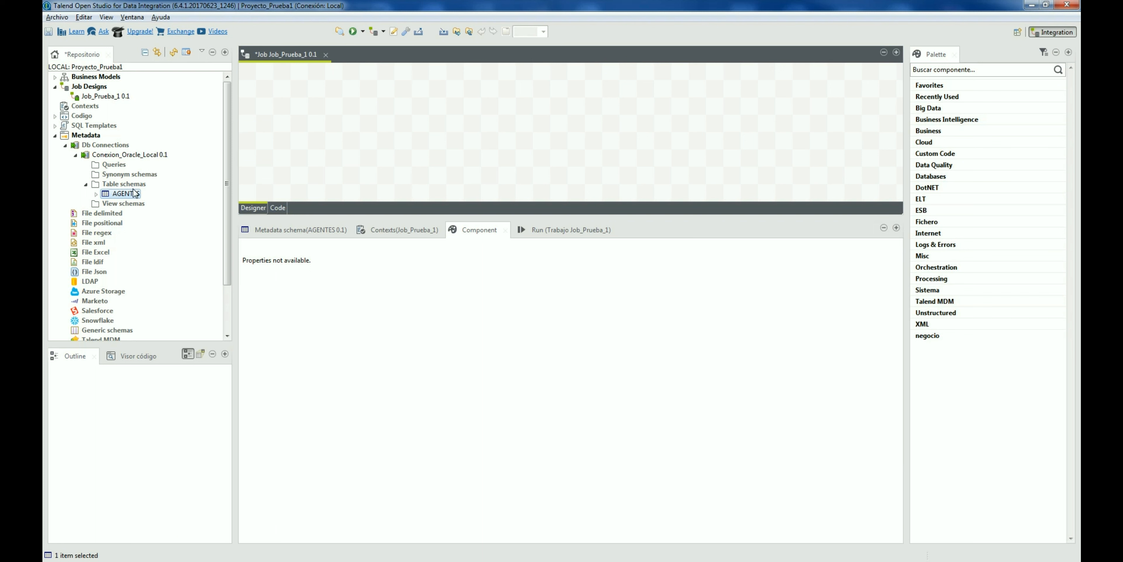
pyautogui.moveTo(125, 193)
pyautogui.mouseDown()
pyautogui.moveTo(276, 173)
pyautogui.moveTo(155, 210)
pyautogui.moveTo(131, 196)
pyautogui.mouseUp()
pyautogui.click(125, 194)
# Step: Drop the AGENTES schema onto the canvas as a tOracleInput component and select it
pyautogui.moveTo(133, 197); pyautogui.dragTo(357, 114)
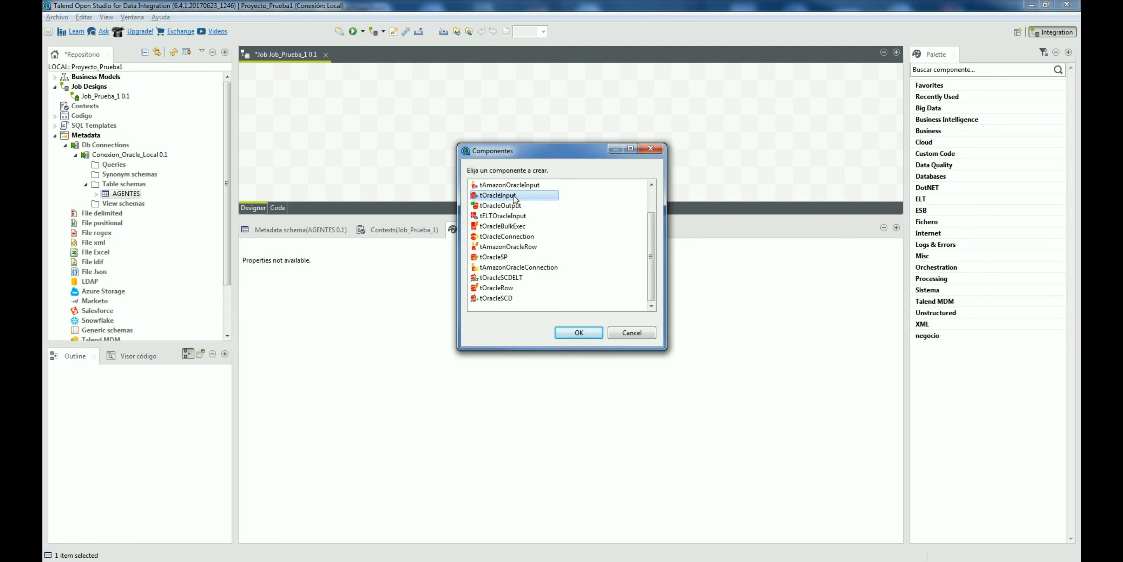
pyautogui.doubleClick(497, 195)
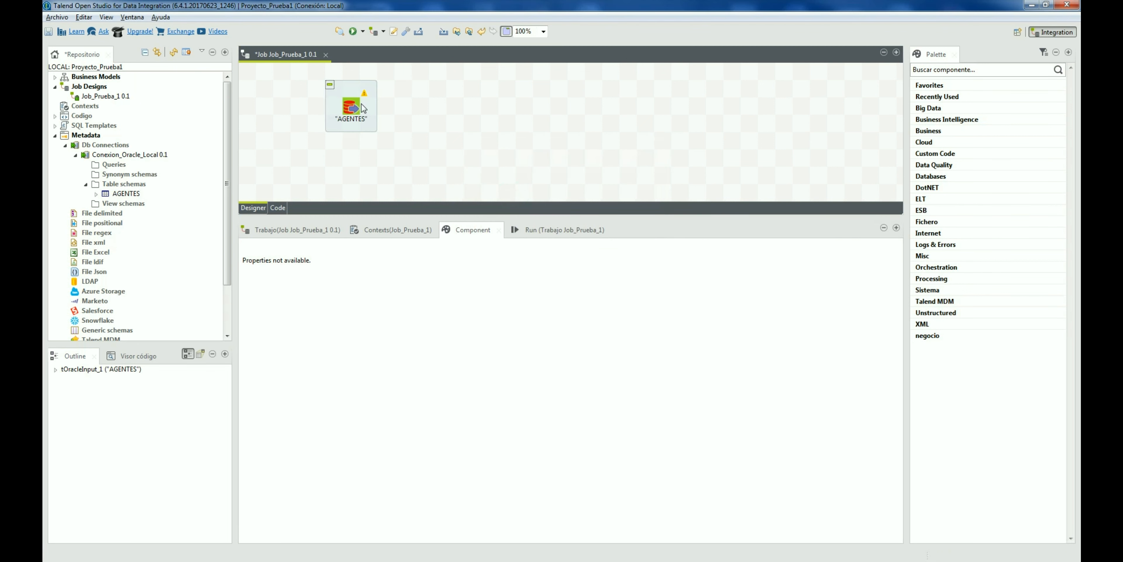
pyautogui.click(351, 106)
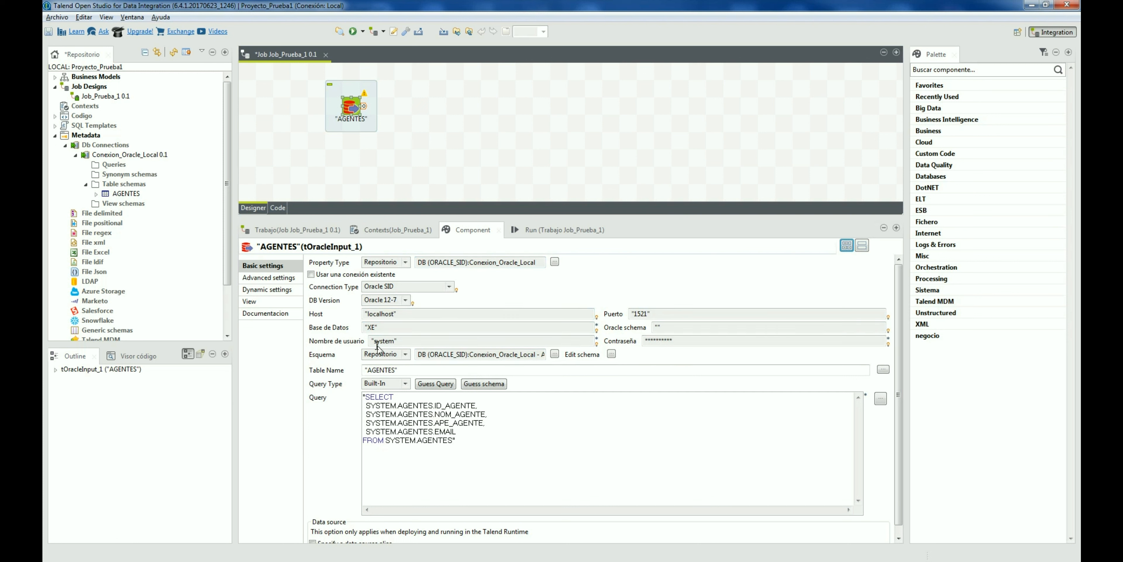
pyautogui.click(380, 354)
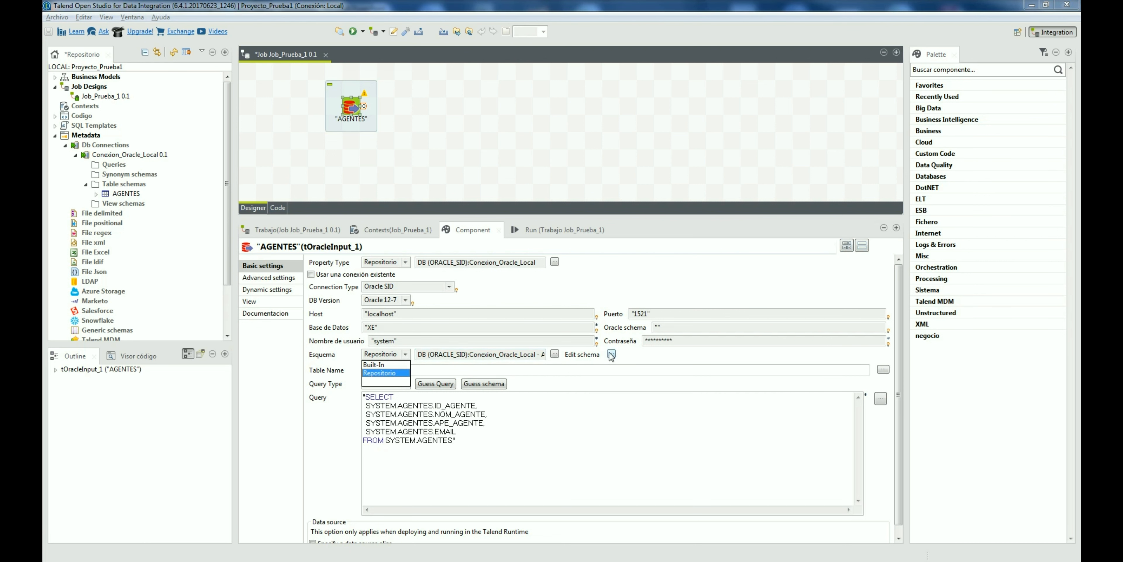
pyautogui.click(374, 364)
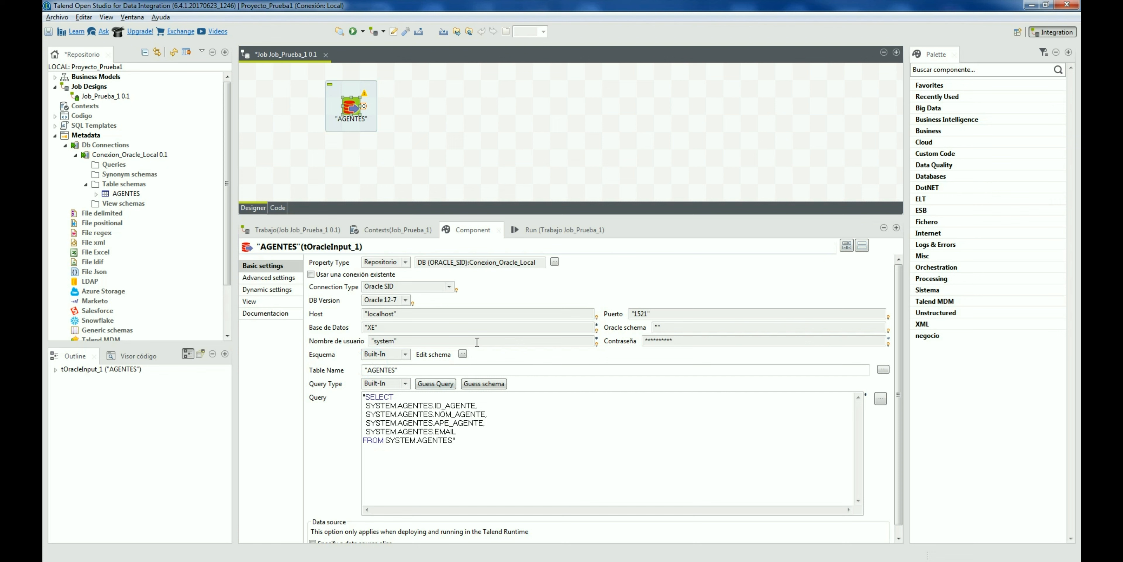
pyautogui.click(463, 353)
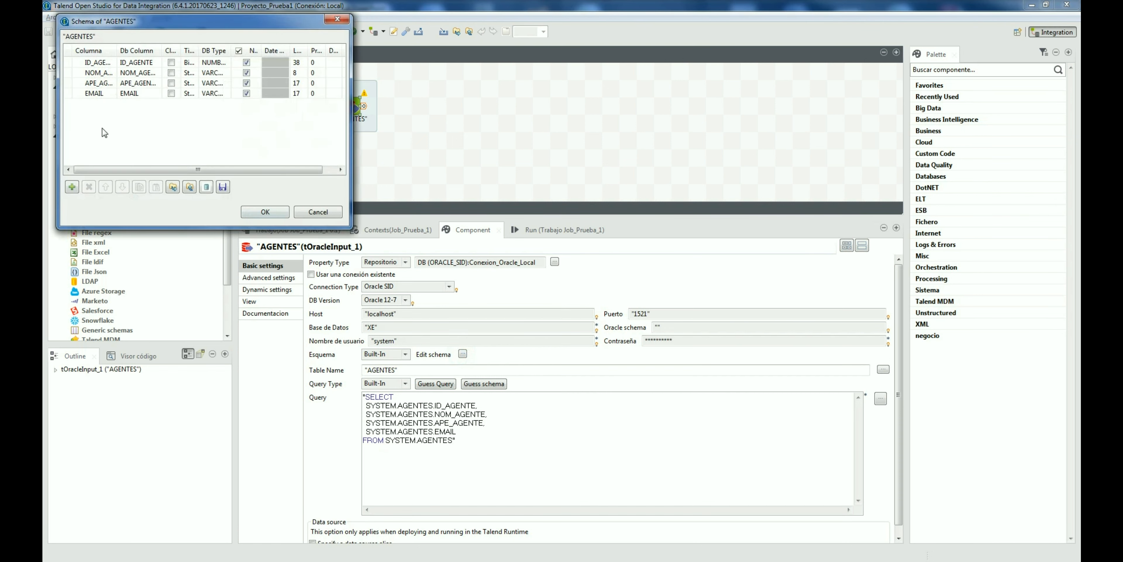
pyautogui.click(92, 93)
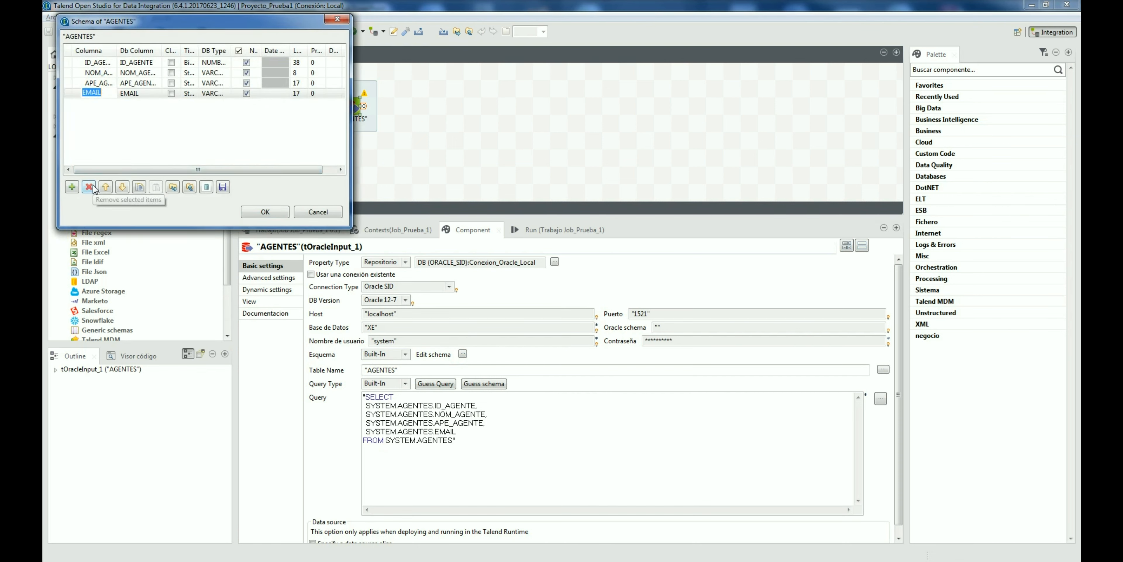
pyautogui.click(318, 212)
pyautogui.click(377, 354)
pyautogui.click(379, 371)
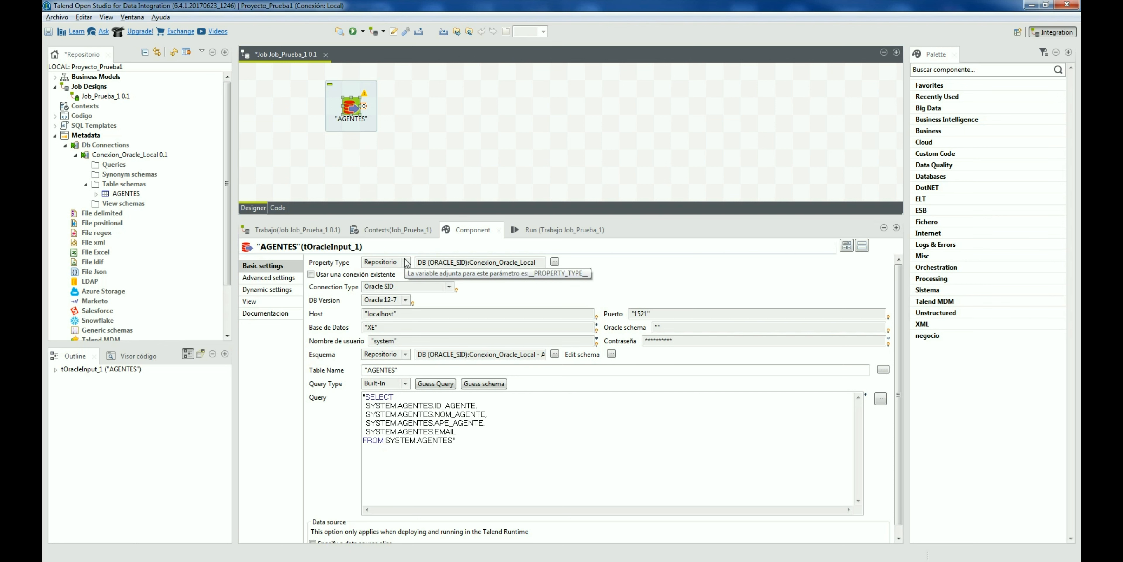
# Step: Remove the EMAIL column from the AGENTES repository schema and save it
pyautogui.doubleClick(125, 194)
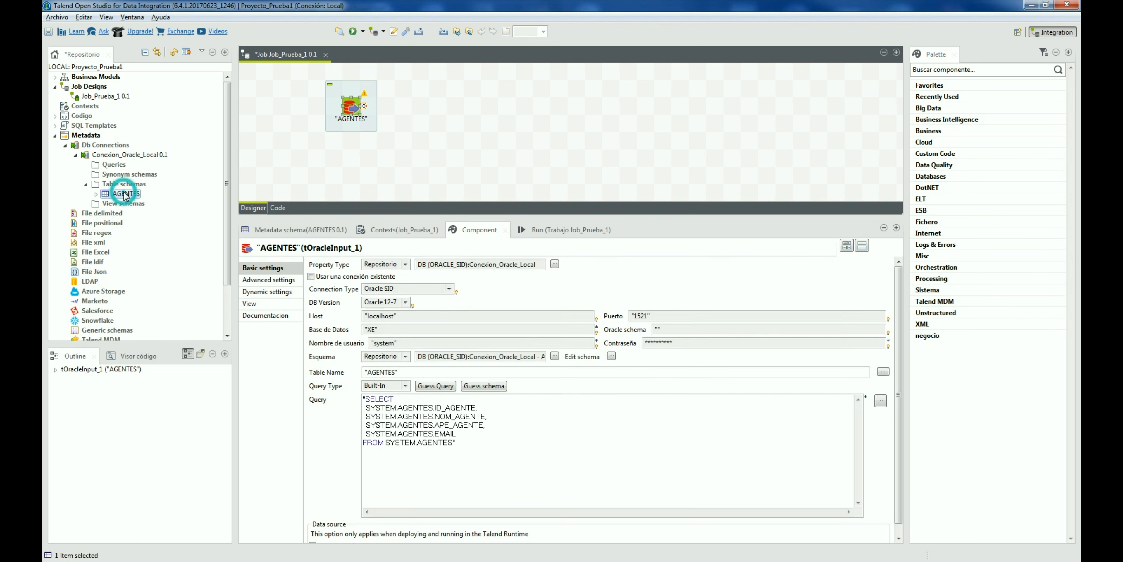
pyautogui.click(466, 260)
pyautogui.click(459, 320)
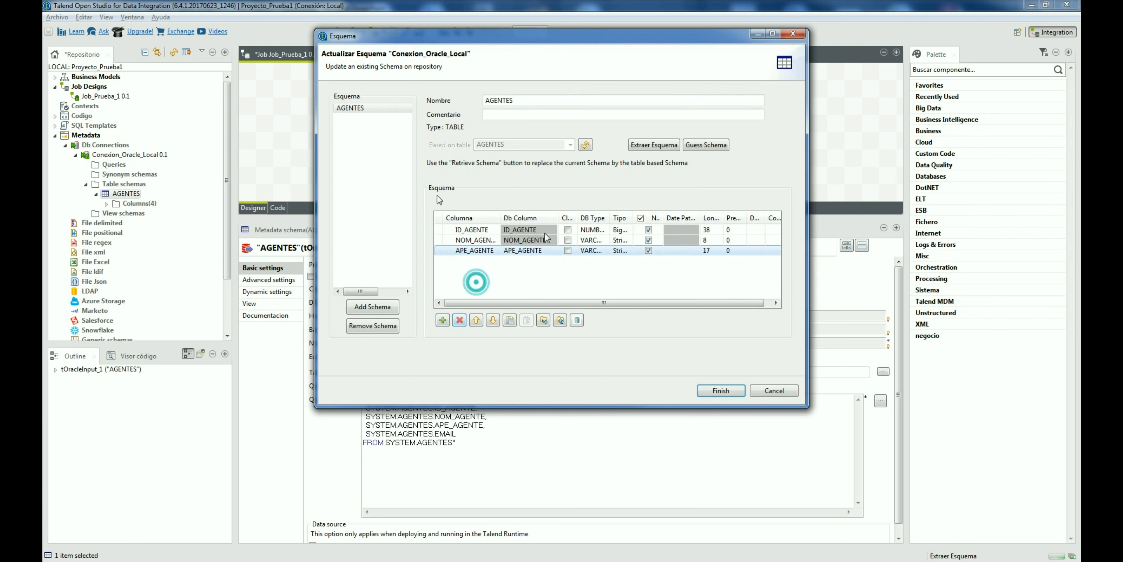
pyautogui.click(732, 391)
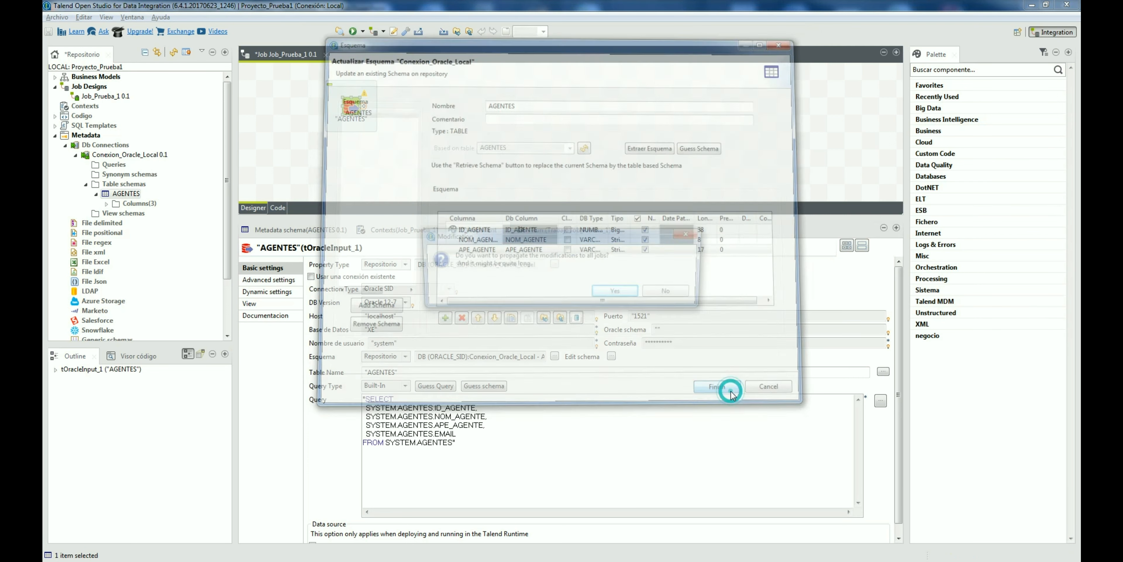
# Step: Propagate the schema change to Job_Prueba_1's AGENTES component via Update Detection
pyautogui.click(611, 296)
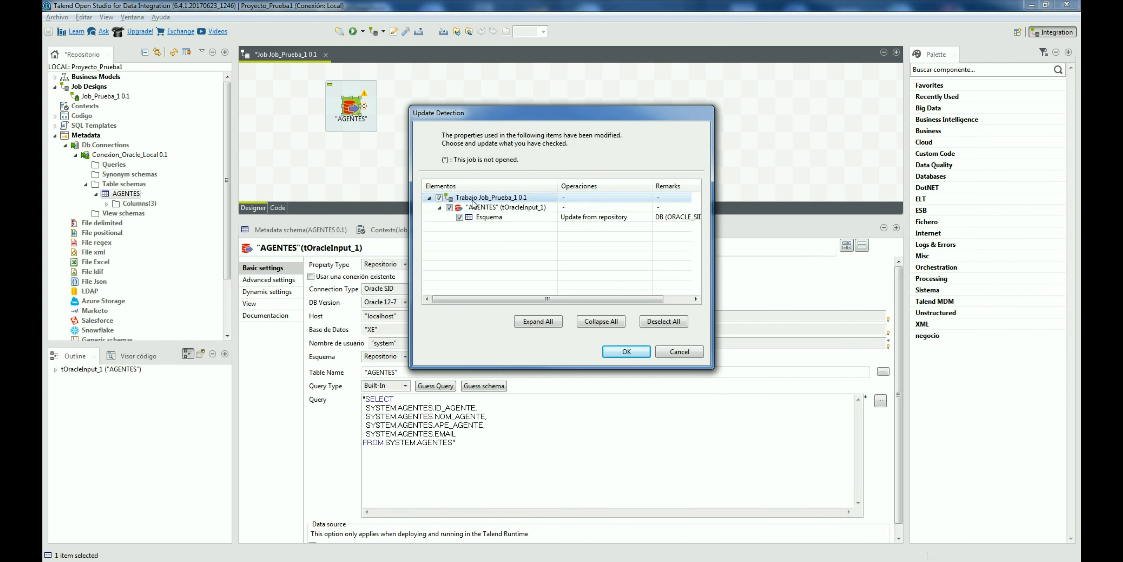
pyautogui.click(484, 207)
pyautogui.click(488, 217)
pyautogui.click(486, 197)
pyautogui.click(488, 207)
pyautogui.click(489, 215)
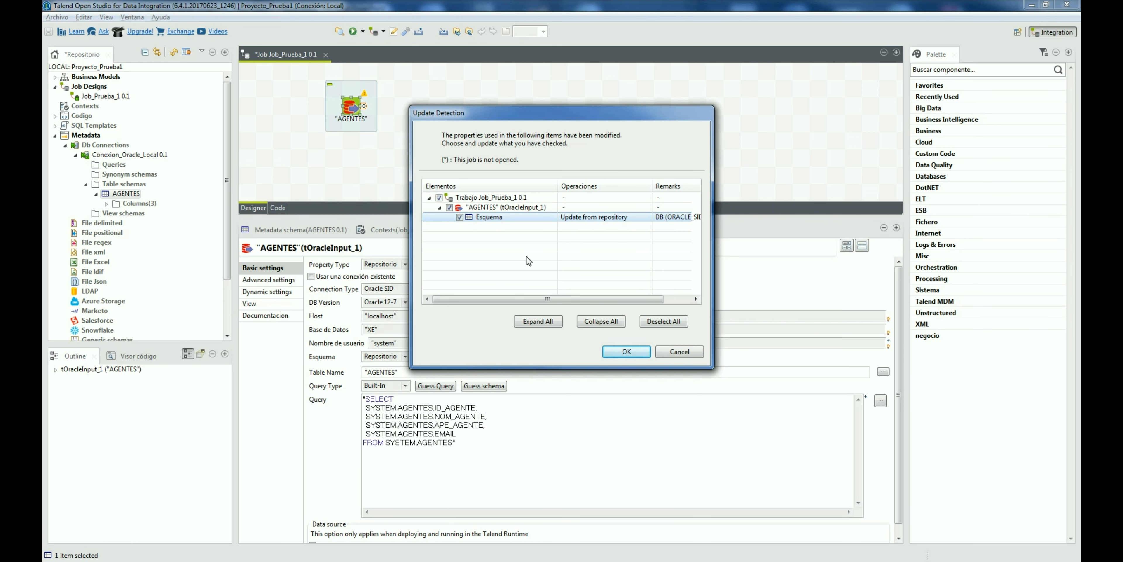
pyautogui.click(618, 351)
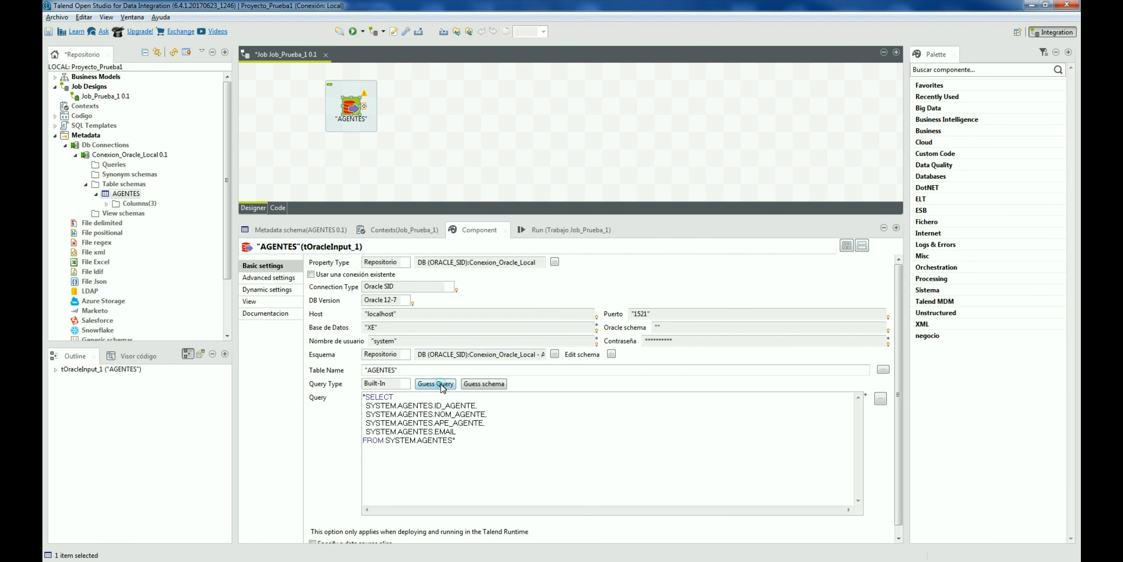
# Step: Run Guess Query on AGENTES and review its three-column schema read-only without changes
pyautogui.click(458, 438)
pyautogui.click(456, 441)
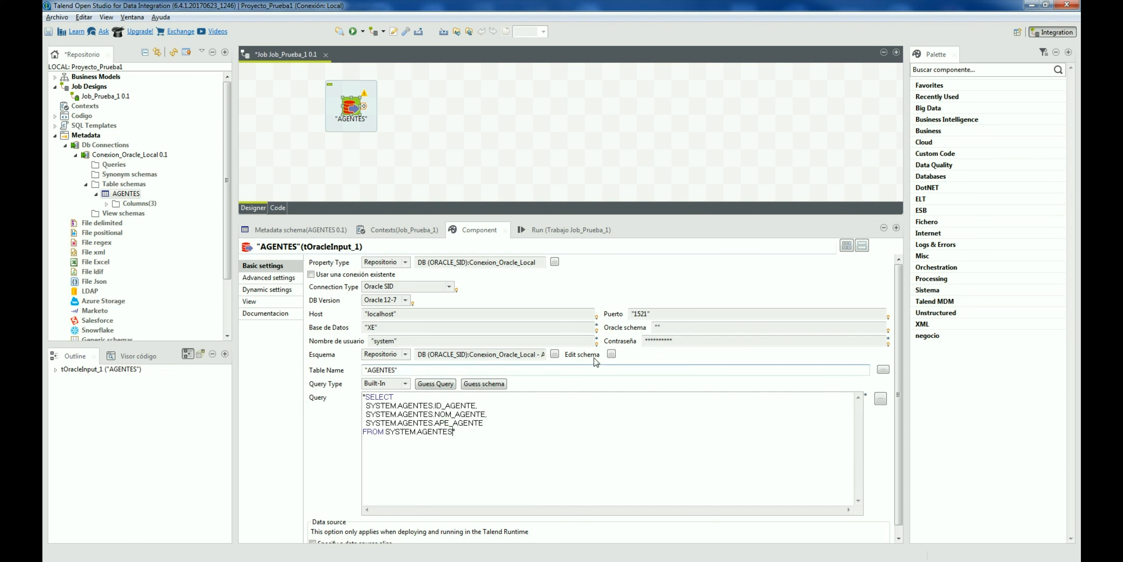
pyautogui.click(611, 354)
pyautogui.click(566, 306)
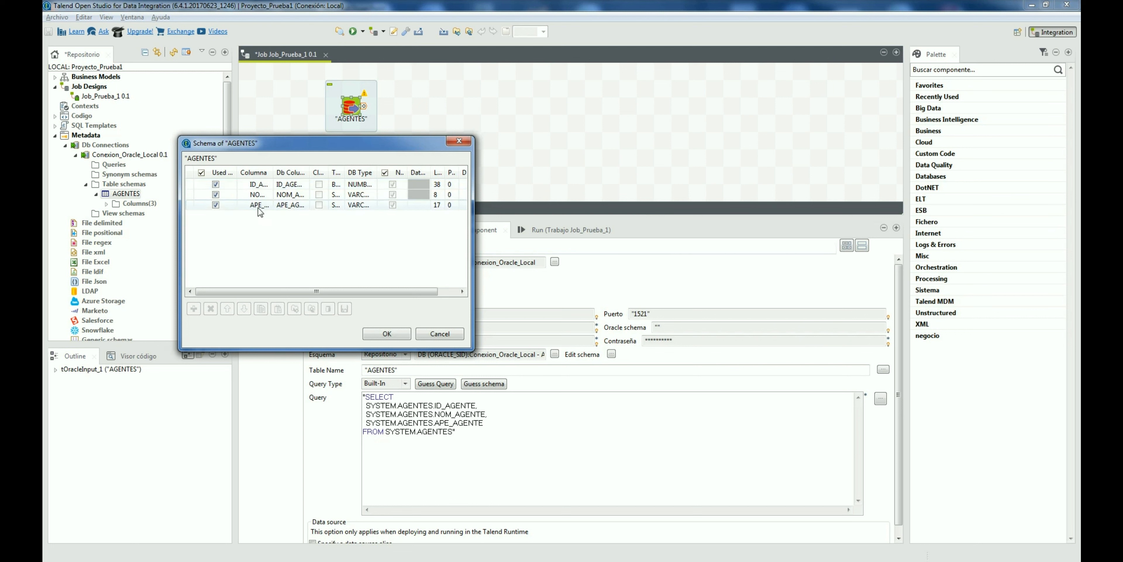
pyautogui.click(433, 332)
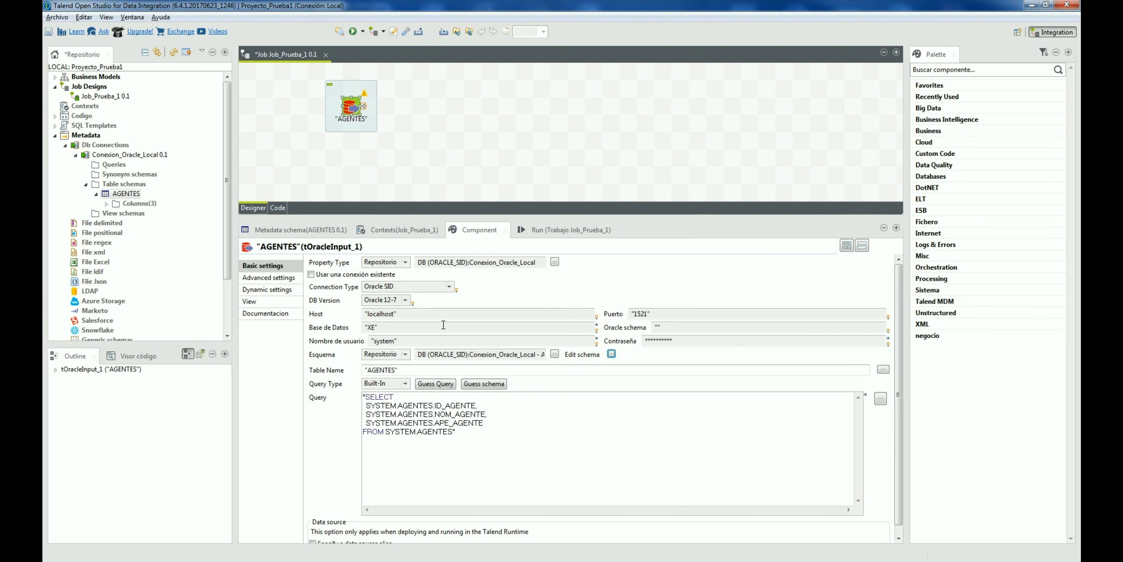
# Step: Add a tFileOutputDelimited component (typed fileoutputdelim) to the right of AGENTES
pyautogui.click(431, 103)
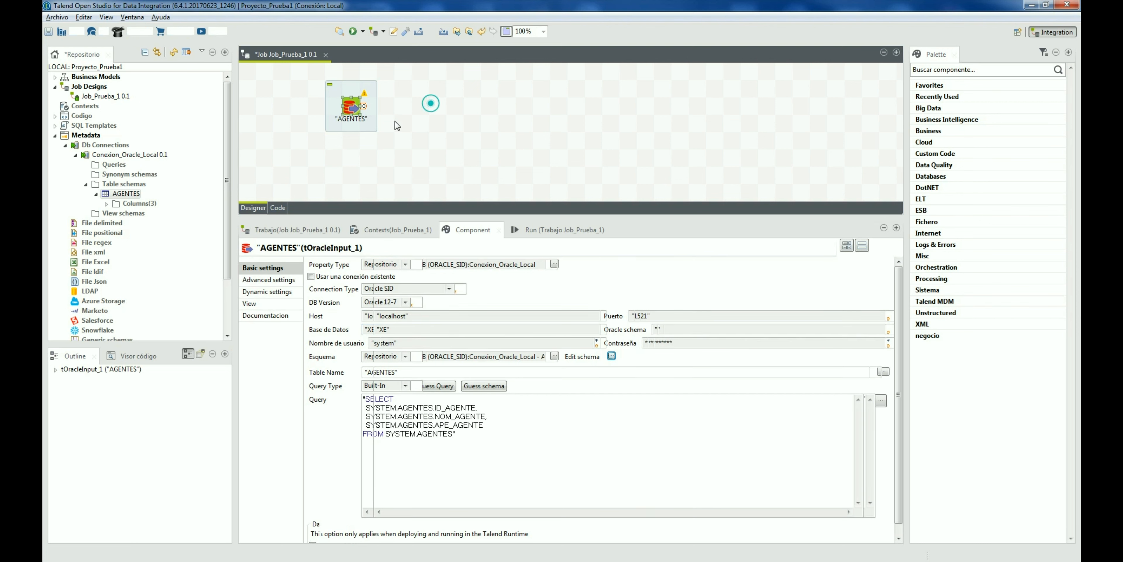
pyautogui.moveTo(353, 97); pyautogui.dragTo(362, 117)
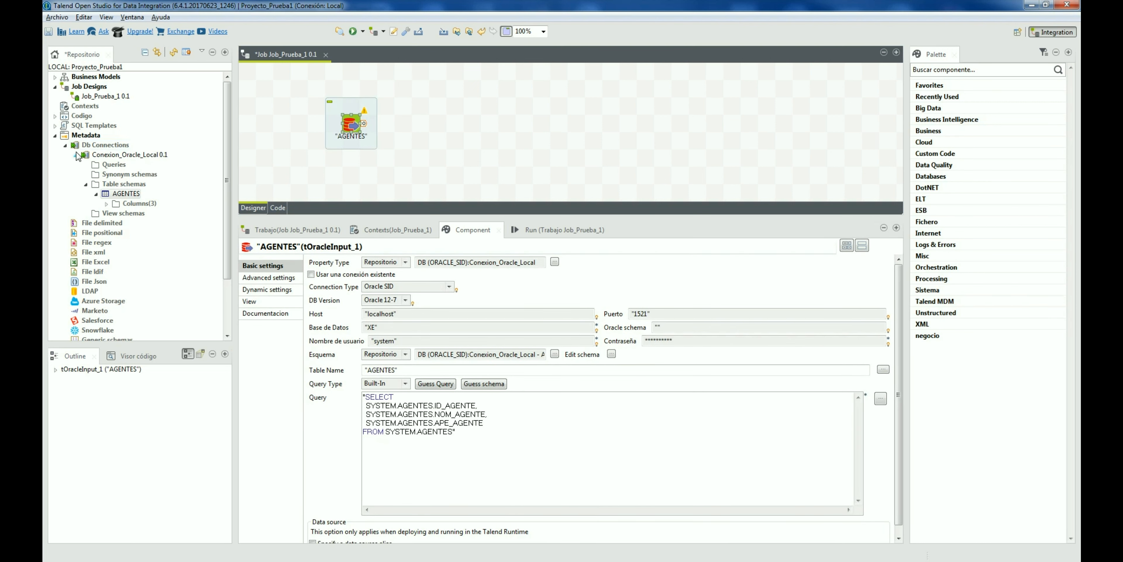
pyautogui.click(75, 154)
pyautogui.click(93, 174)
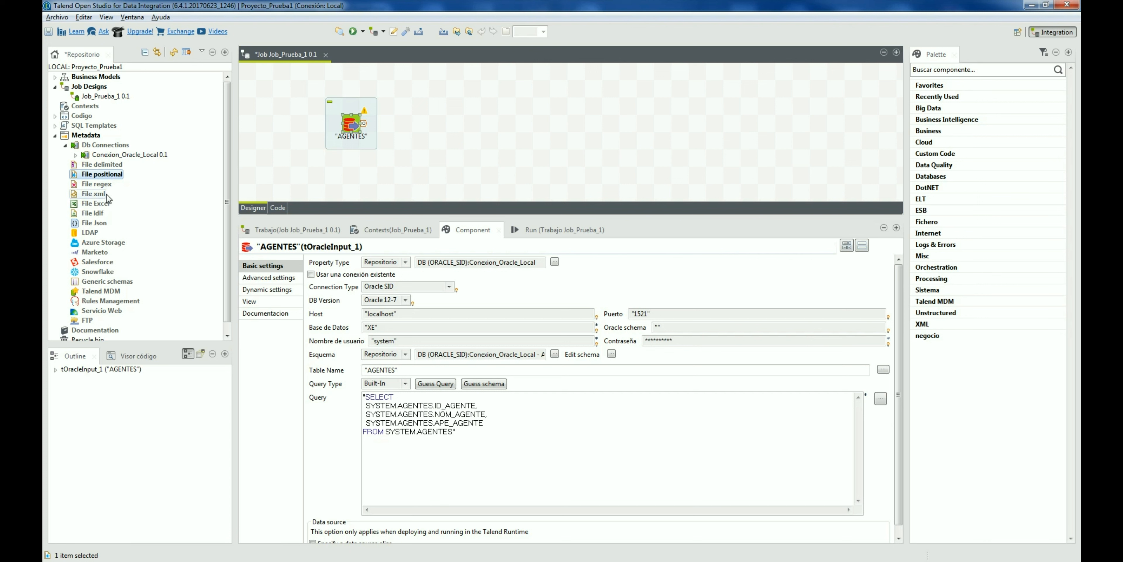
pyautogui.click(460, 126)
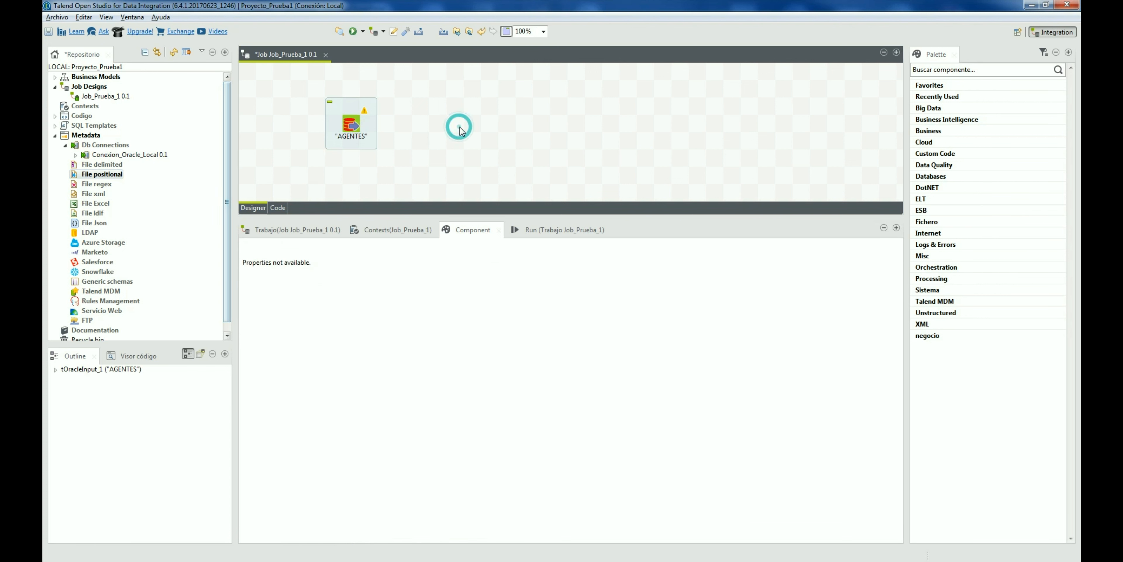
pyautogui.write('file')
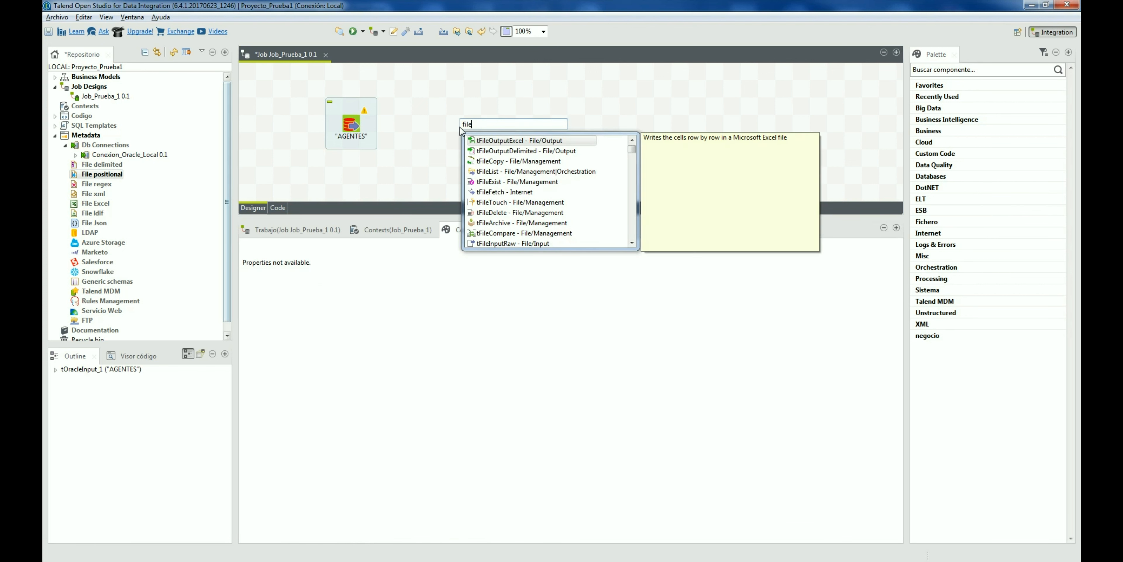
pyautogui.write('outputdelim')
pyautogui.press('Return')
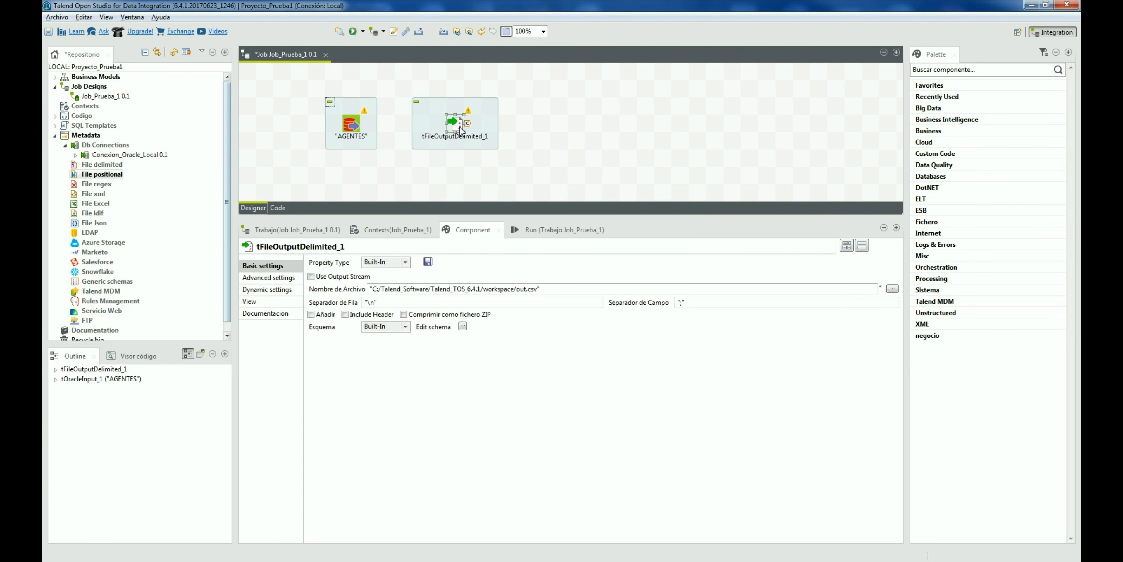
pyautogui.moveTo(462, 126); pyautogui.dragTo(508, 124)
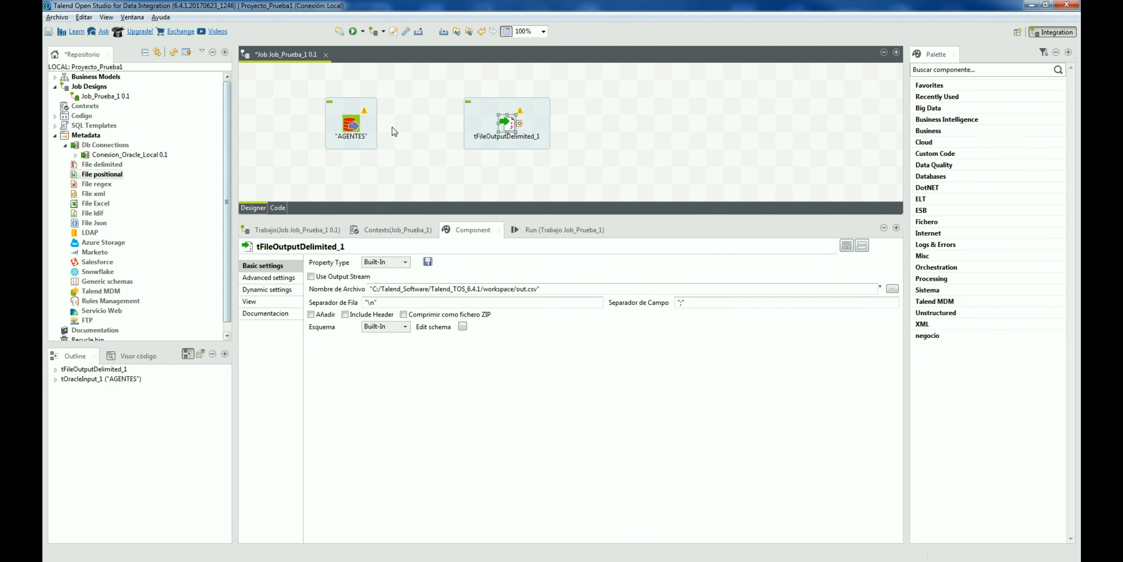
# Step: Connect AGENTES to tFileOutputDelimited_1 with a row1 Main link
pyautogui.rightClick(358, 117)
pyautogui.moveTo(384, 119)
pyautogui.click(480, 119)
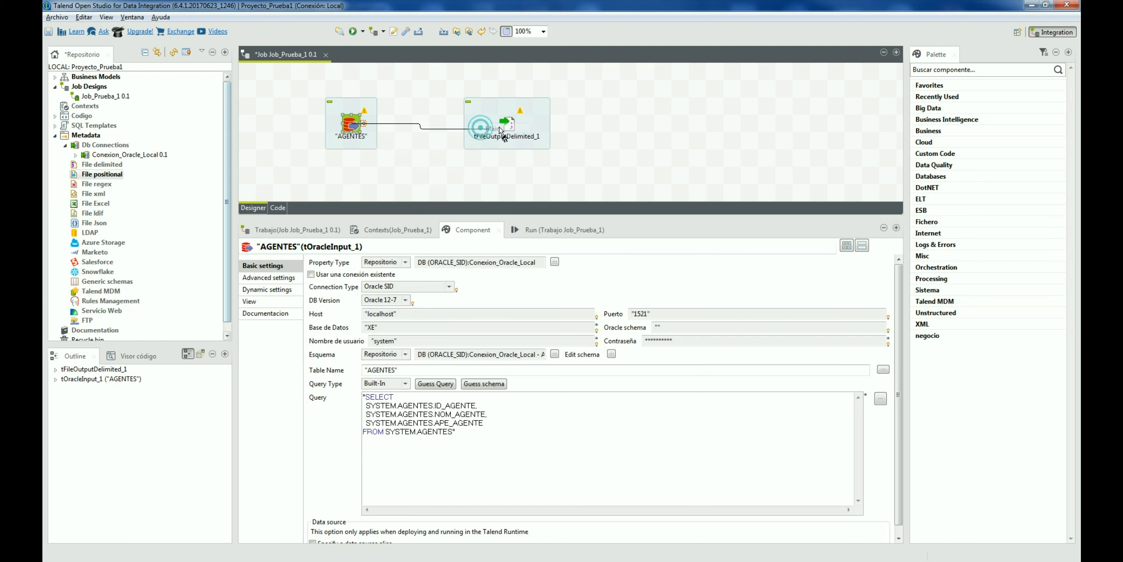
pyautogui.click(488, 130)
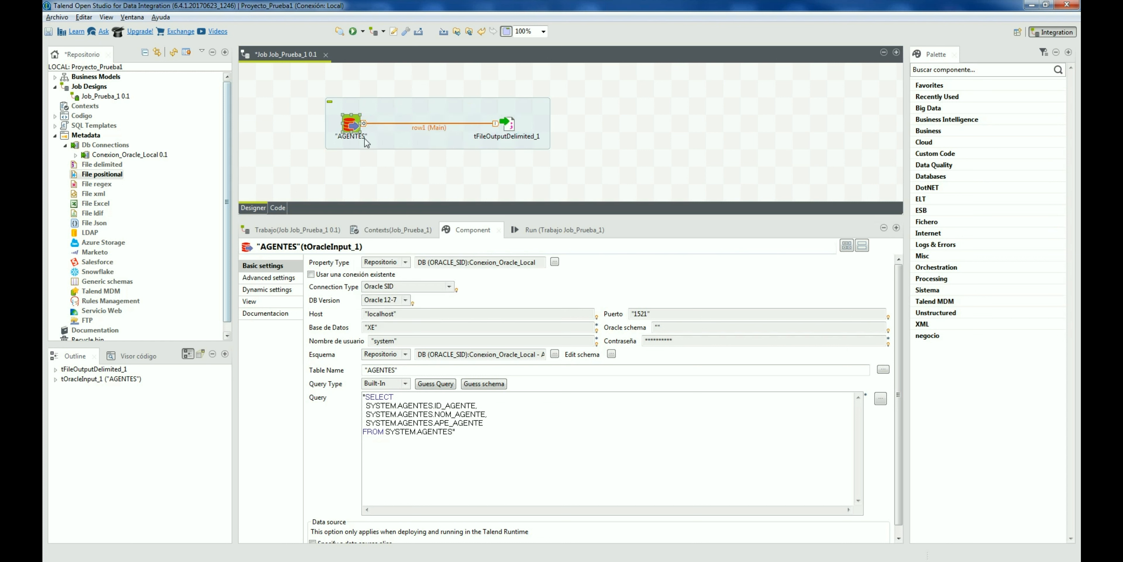
pyautogui.click(489, 444)
pyautogui.click(437, 432)
pyautogui.click(508, 126)
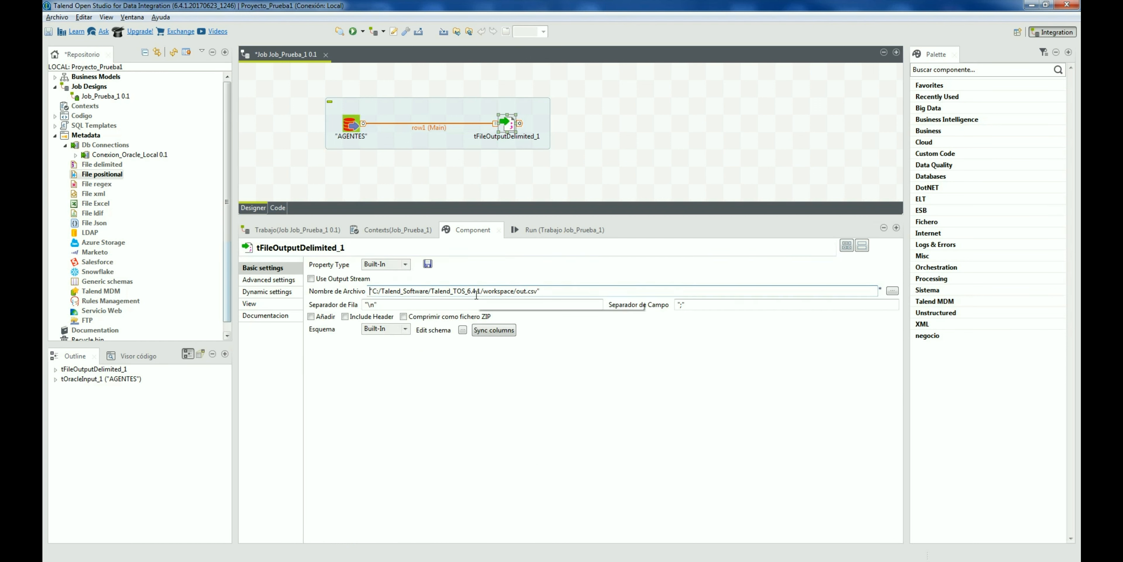
# Step: Enable CSV options in Advanced settings and Include Header in Basic settings of tFileOutputDelimited_1
pyautogui.tripleClick(549, 290)
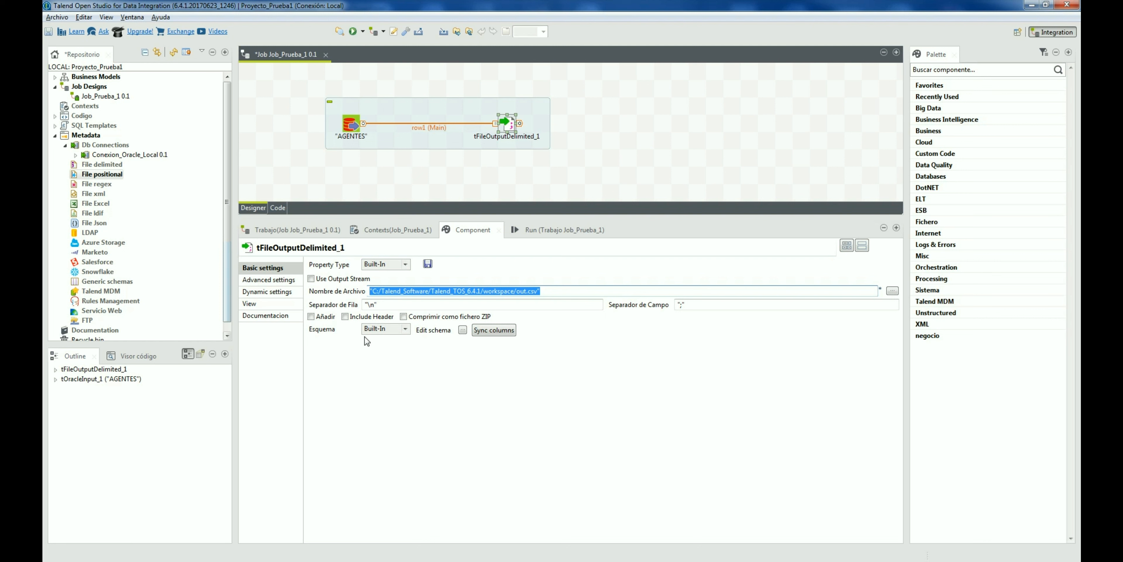
pyautogui.click(289, 282)
pyautogui.click(329, 275)
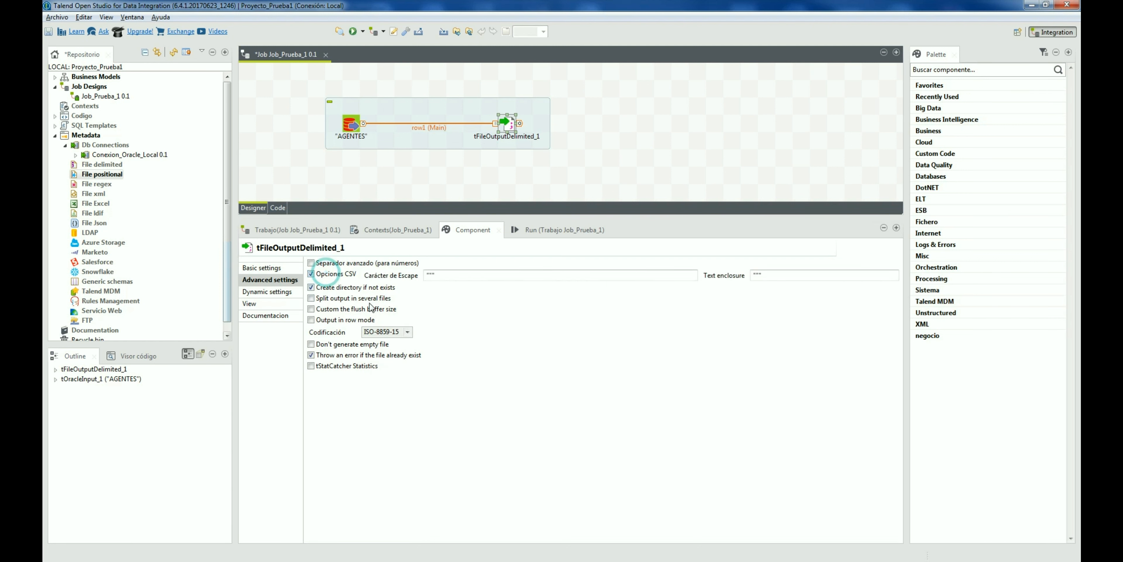
pyautogui.click(763, 280)
pyautogui.click(277, 268)
pyautogui.click(345, 316)
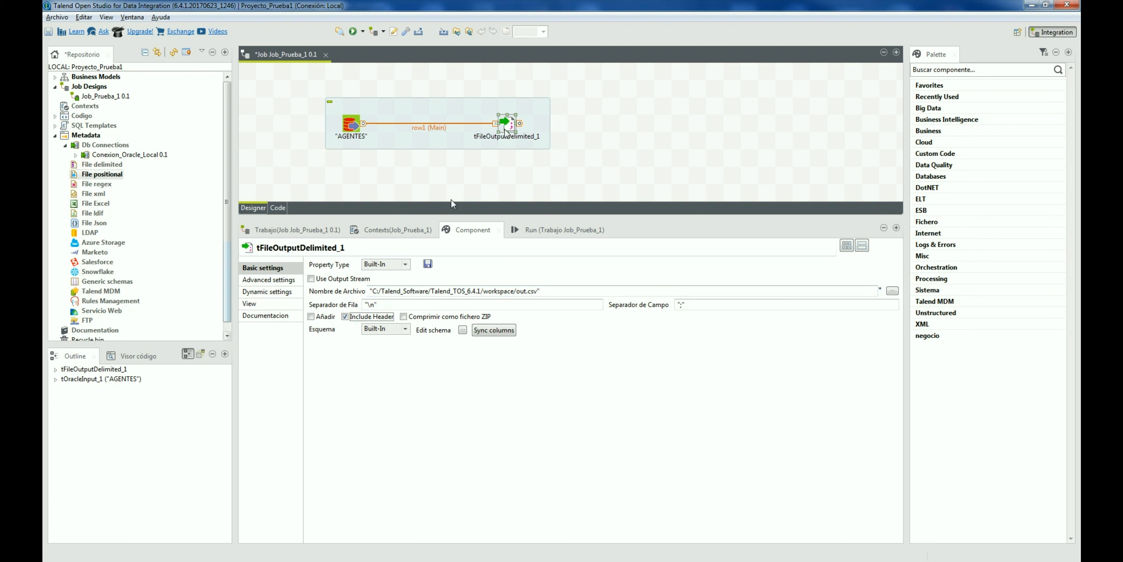
pyautogui.click(426, 560)
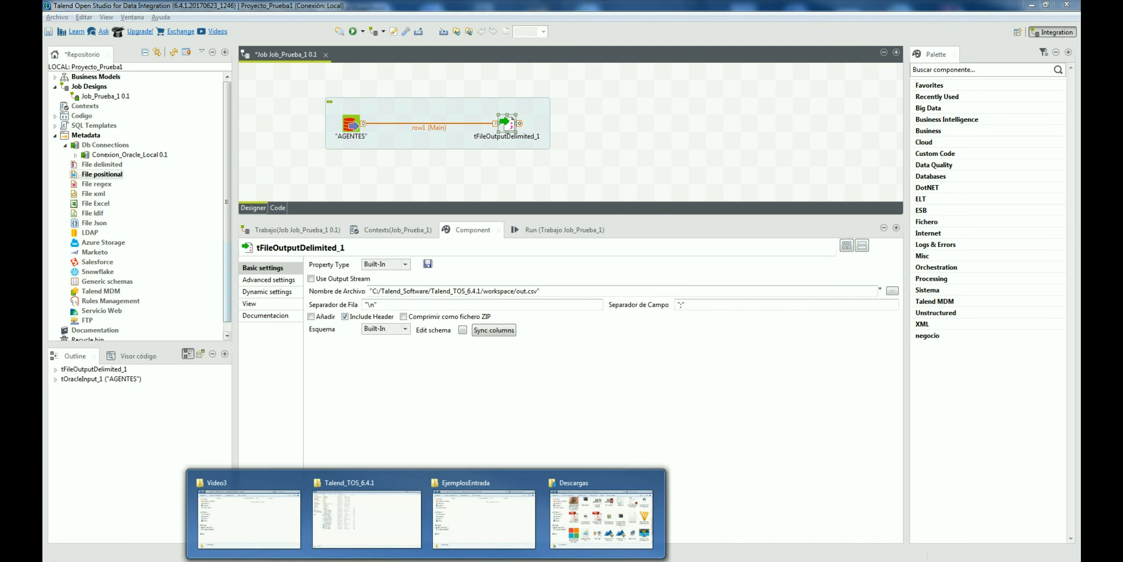
# Step: Copy the EjemplosEntrada folder path from Explorer into the output file name field
pyautogui.click(464, 527)
pyautogui.click(567, 175)
pyautogui.hotkey('ctrl', 'c')
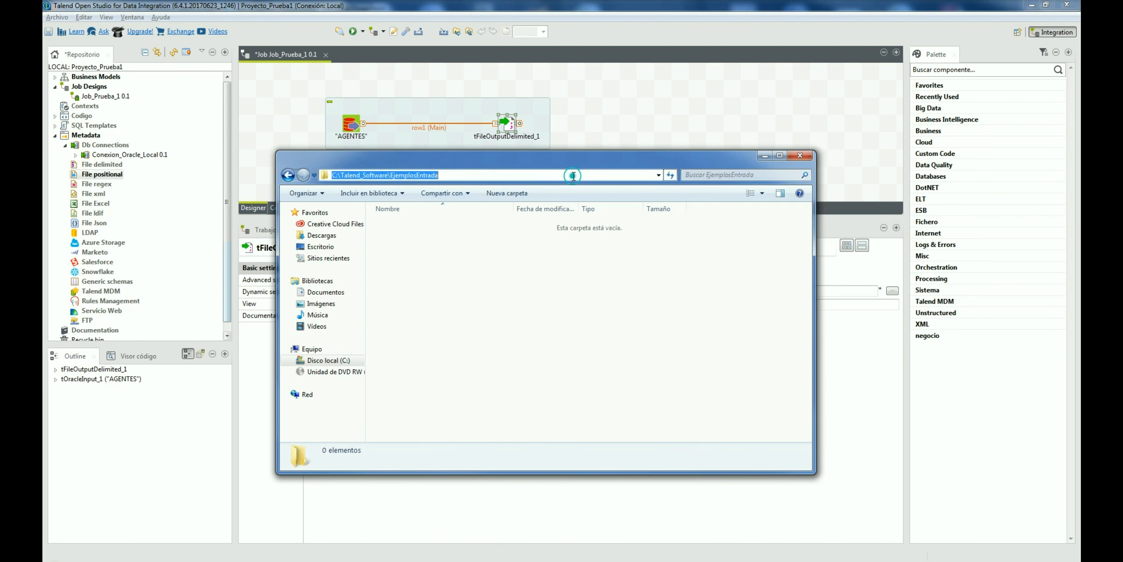
pyautogui.click(598, 124)
pyautogui.moveTo(539, 287); pyautogui.dragTo(373, 289)
pyautogui.hotkey('ctrl', 'v')
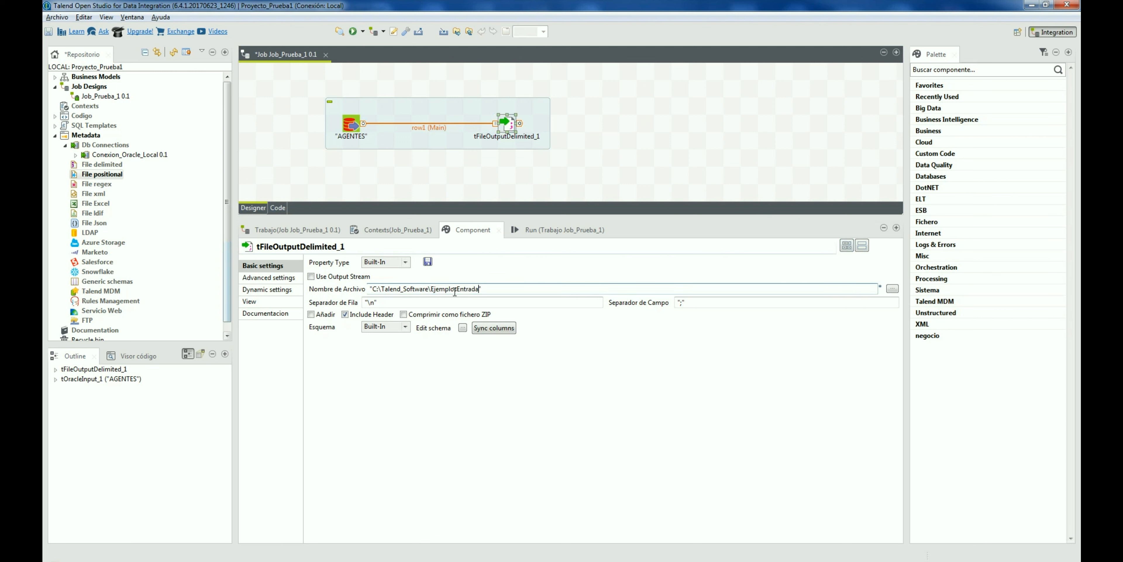
# Step: Change the path to forward slashes and append /fichero_salida_job_prueba_1.csv
pyautogui.moveTo(479, 289); pyautogui.dragTo(483, 288)
pyautogui.moveTo(378, 290); pyautogui.dragTo(383, 290)
pyautogui.write('\\\\')
pyautogui.write('/')
pyautogui.moveTo(428, 289); pyautogui.dragTo(433, 290)
pyautogui.write('/fichero_salida_job_prueba_1.csv')
# Step: Check the row separator value and bring up Job_Prueba_1's Run panel
pyautogui.doubleClick(394, 303)
pyautogui.click(718, 306)
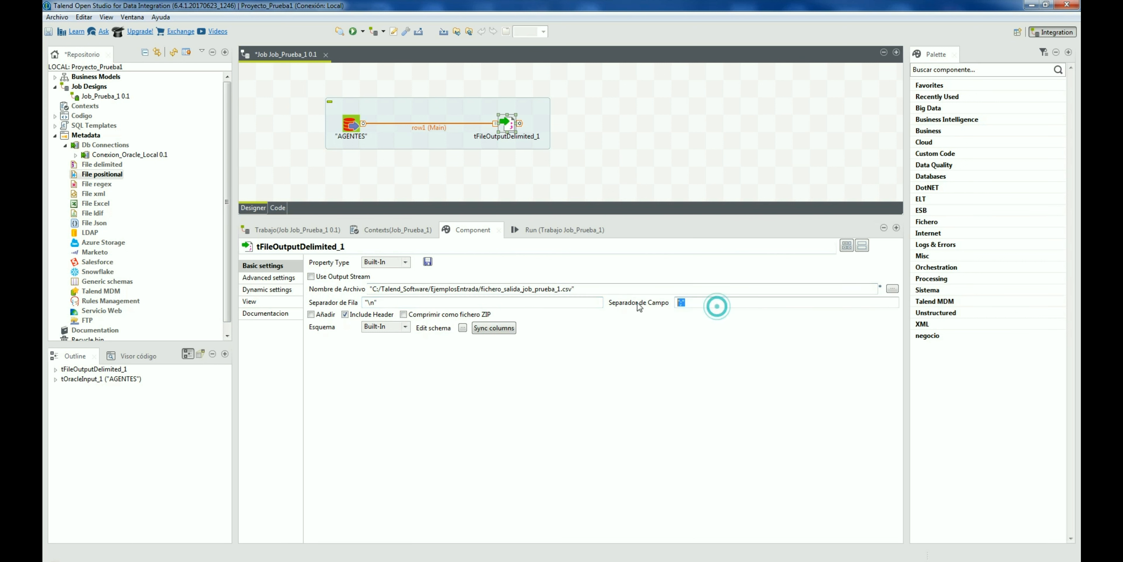
pyautogui.click(561, 230)
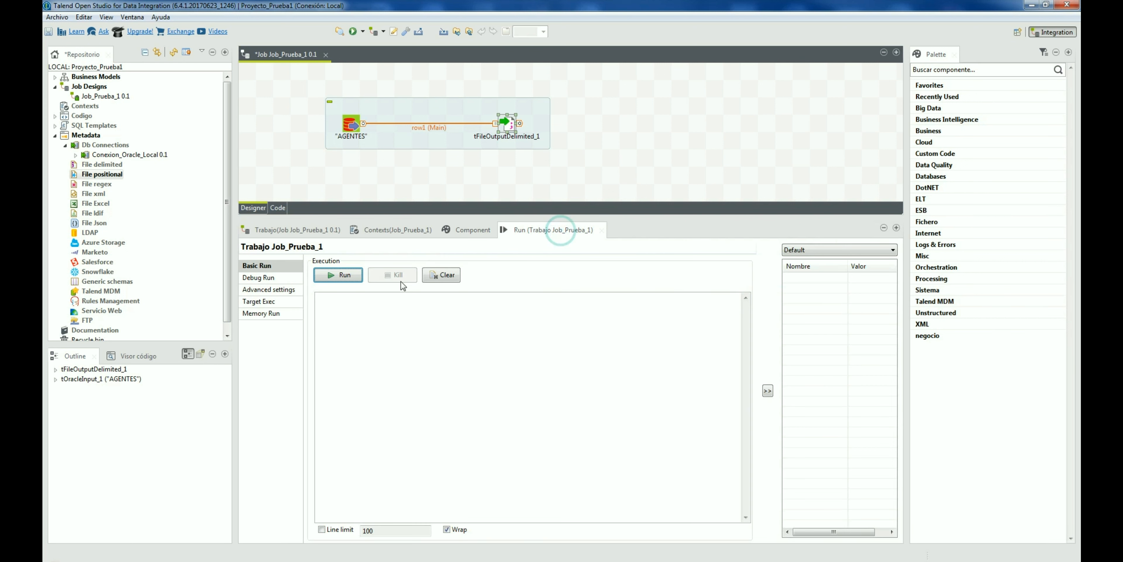
# Step: Run Job_Prueba_1 (5 rows, exit code 0) and view fichero_salida_job_prueba_1.csv in EjemplosEntrada
pyautogui.click(344, 275)
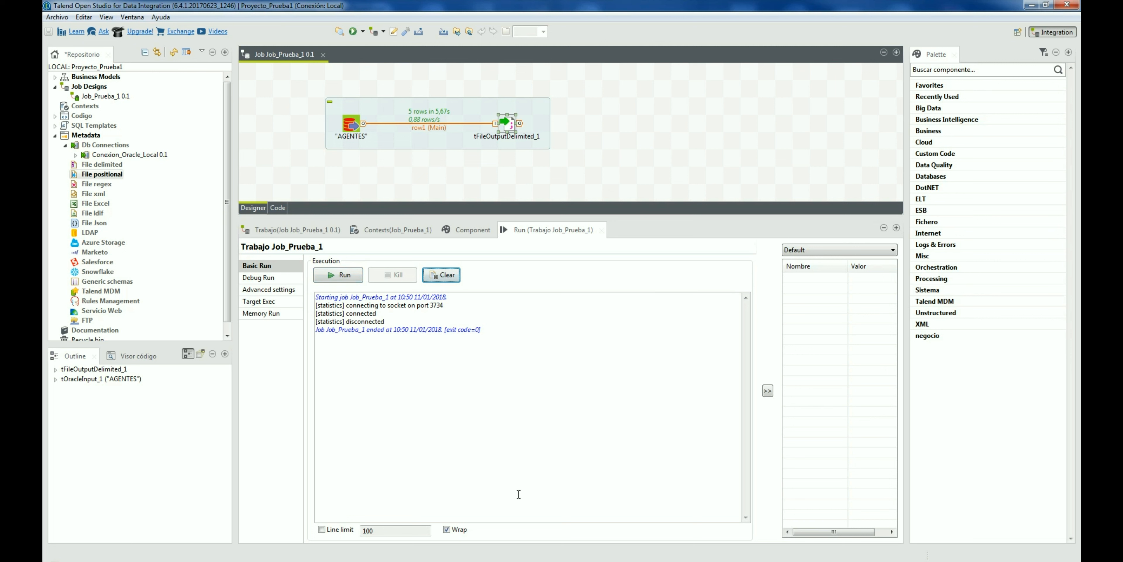
pyautogui.click(480, 515)
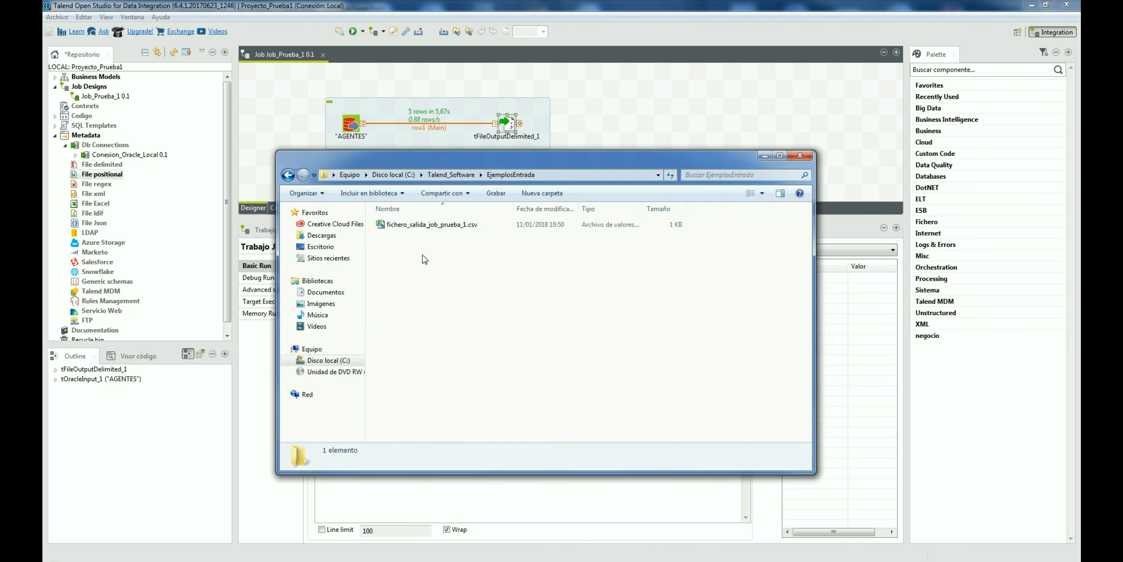
# Step: Open fichero_salida_job_prueba_1.csv in Notepad++, dropping the missing prueba_2 file's tab
pyautogui.click(432, 225)
pyautogui.rightClick(432, 225)
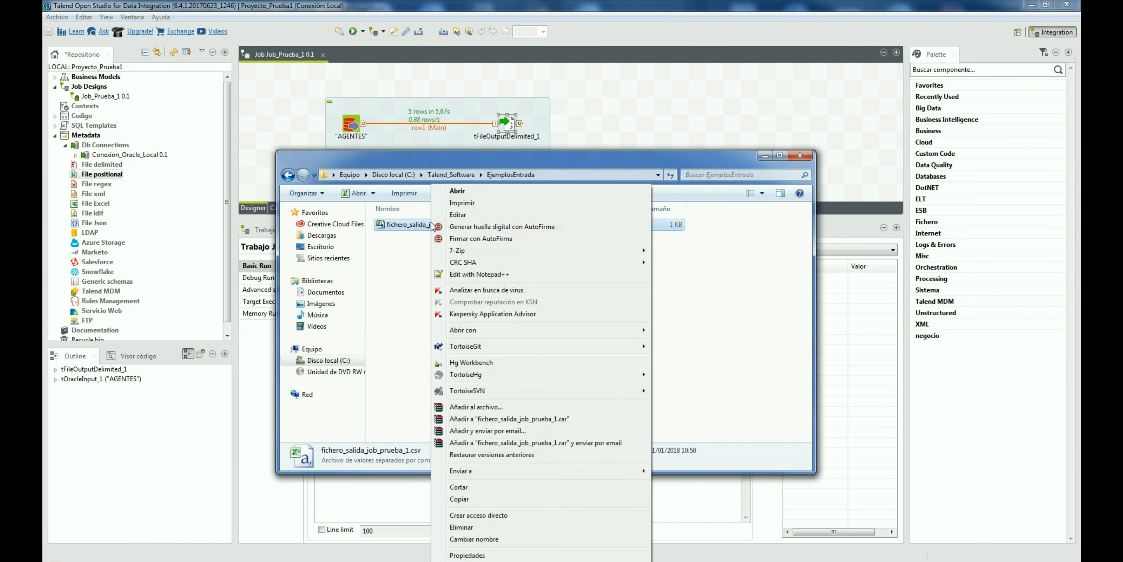
pyautogui.click(474, 275)
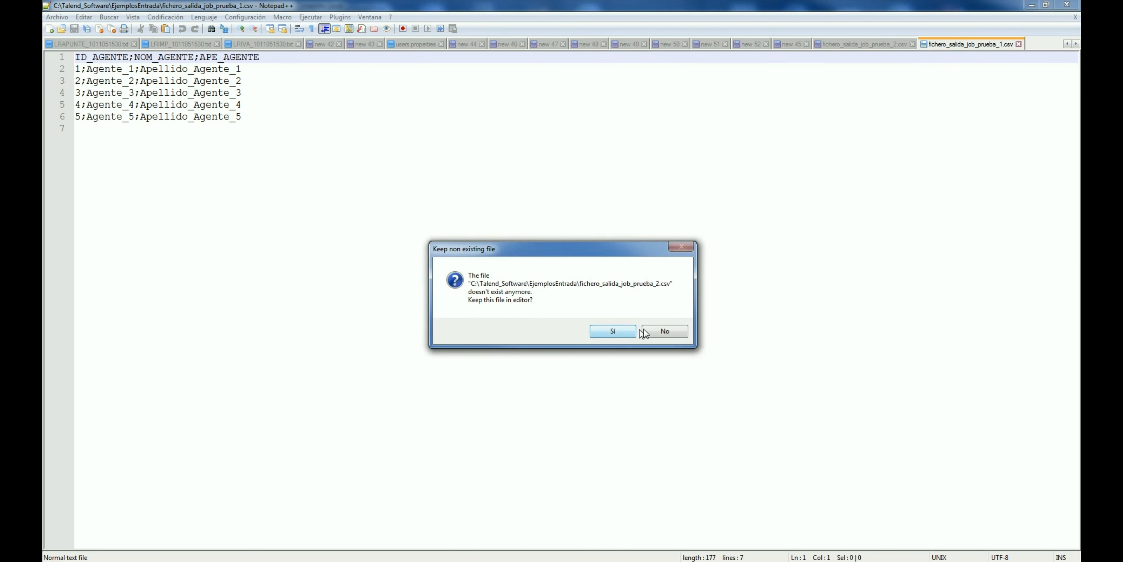
pyautogui.click(663, 331)
# Step: Inspect the ID_AGENTE;NOM_AGENTE;APE_AGENTE header and the five agent data rows
pyautogui.click(283, 118)
pyautogui.hotkey('ctrl', 'shift', 'Home')
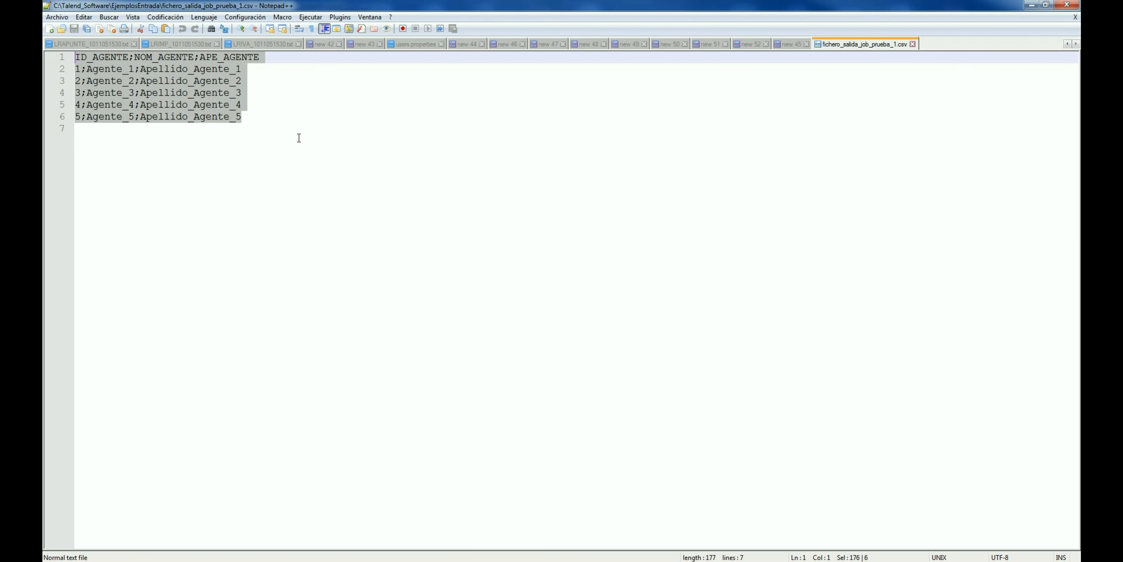
pyautogui.click(263, 123)
pyautogui.click(261, 57)
pyautogui.hotkey('shift', 'Right')
pyautogui.click(125, 66)
pyautogui.moveTo(93, 69); pyautogui.dragTo(134, 119)
# Step: Replace the delimited output with a tFileOutputExcel component and open its settings
pyautogui.click(560, 561)
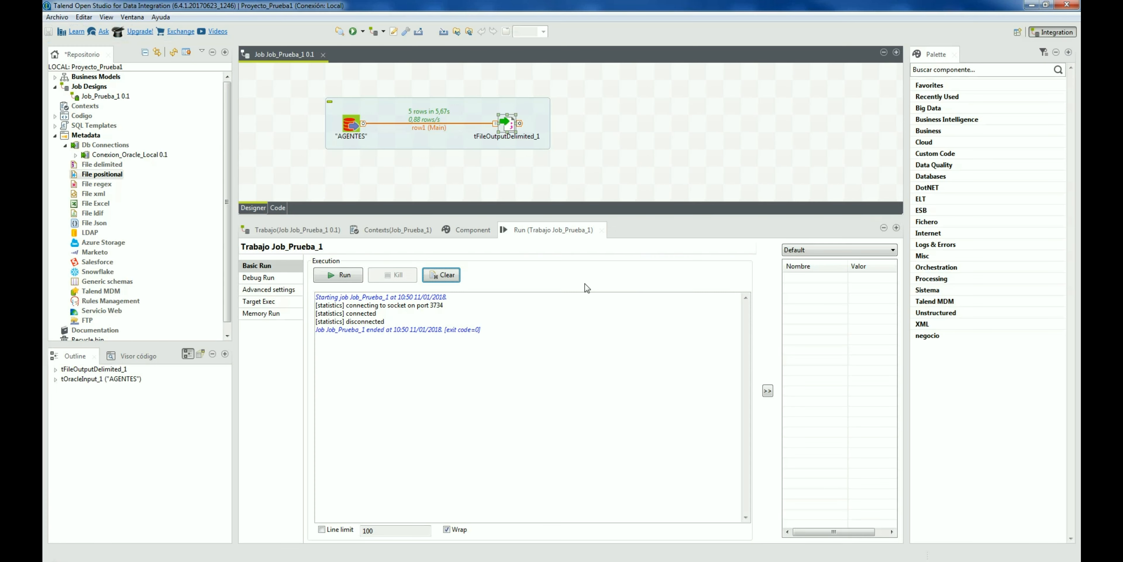
pyautogui.click(507, 124)
pyautogui.press('Delete')
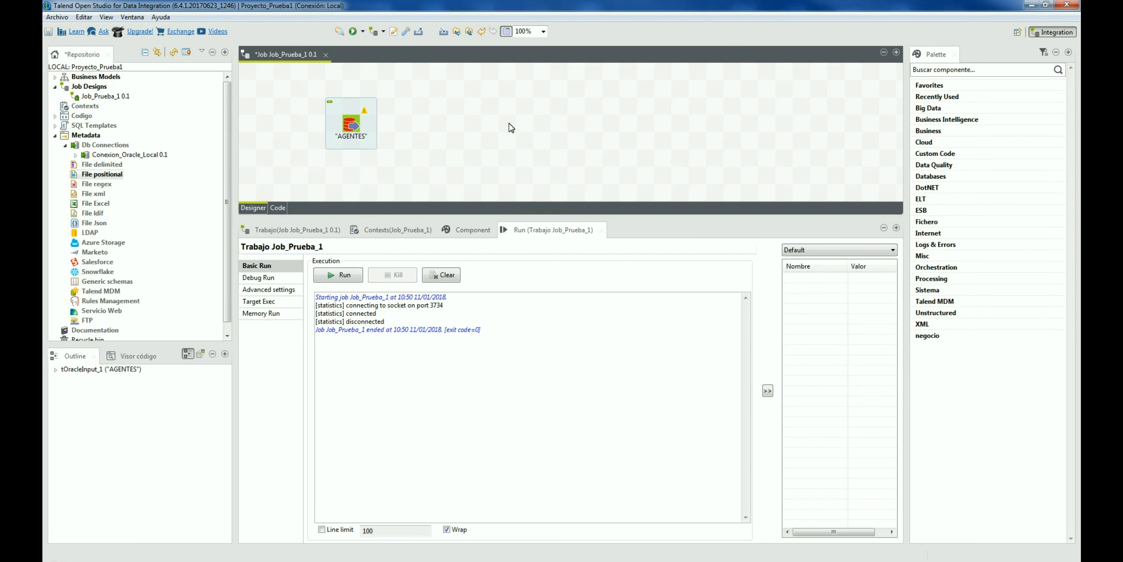
pyautogui.write('excel')
pyautogui.press('Return')
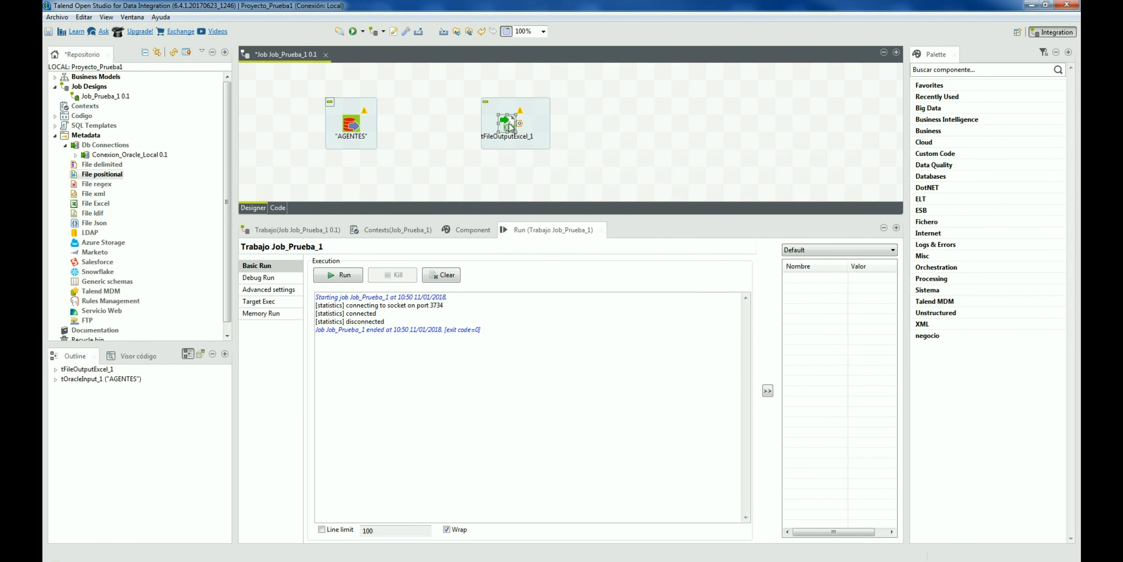
pyautogui.doubleClick(507, 124)
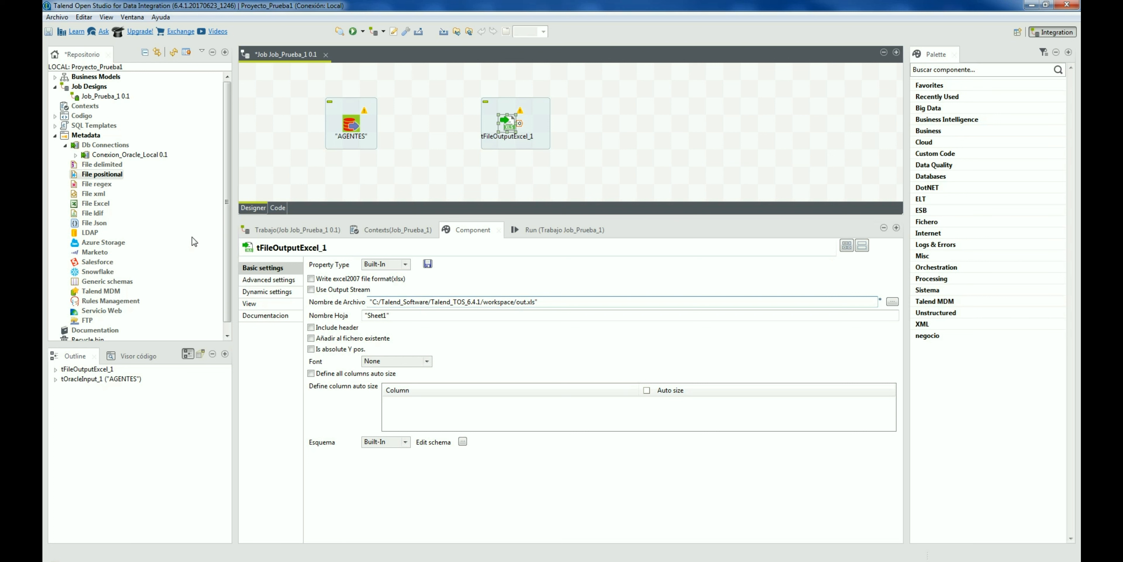
# Step: Browse the repository Metadata categories, including FTP and Generic schemas
pyautogui.click(99, 291)
pyautogui.click(106, 312)
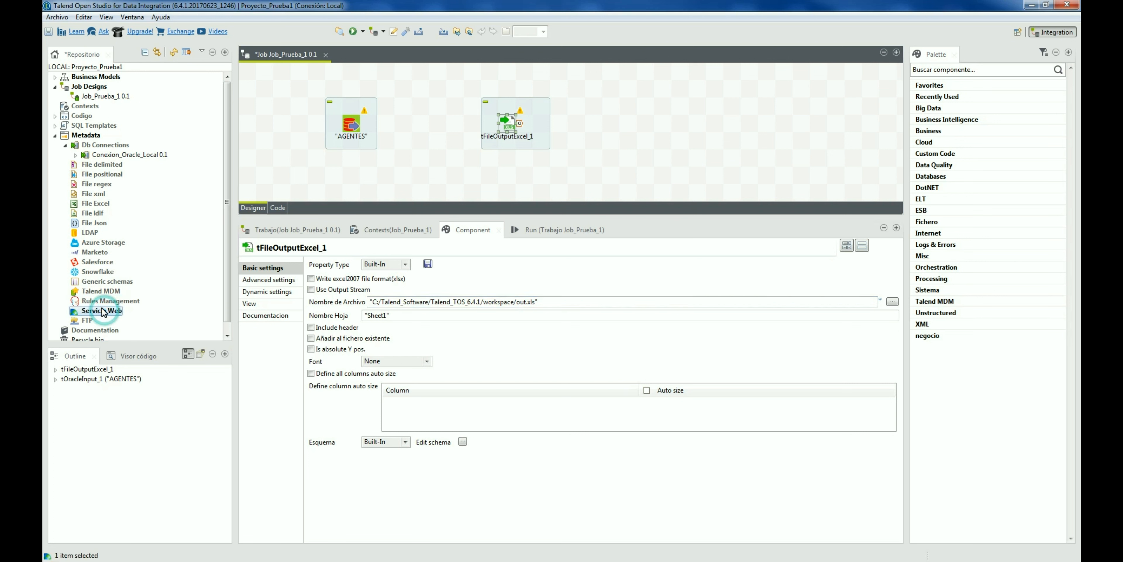
pyautogui.click(110, 321)
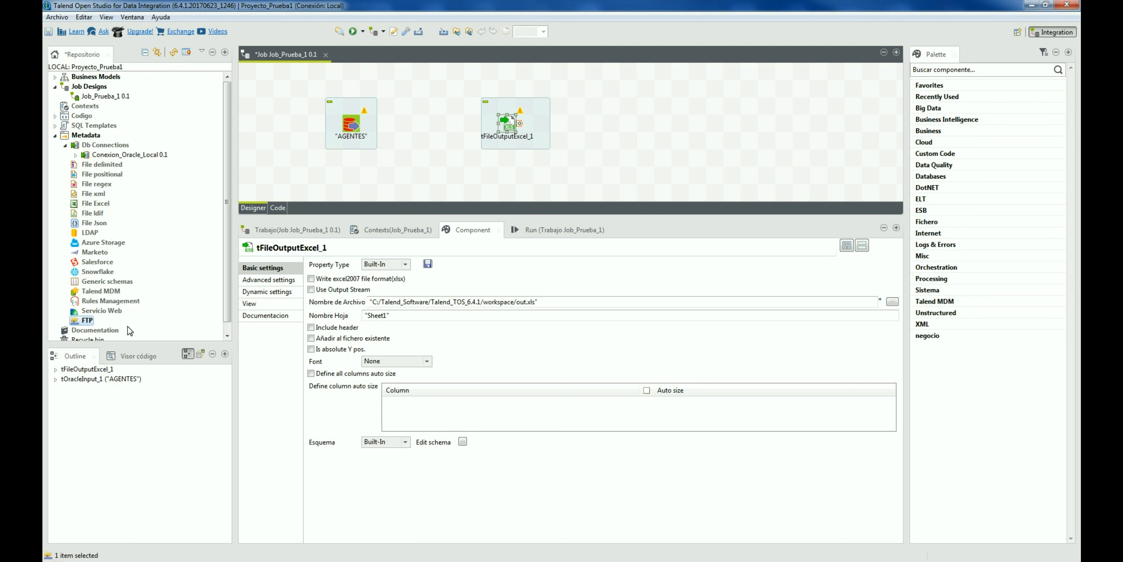
pyautogui.click(109, 281)
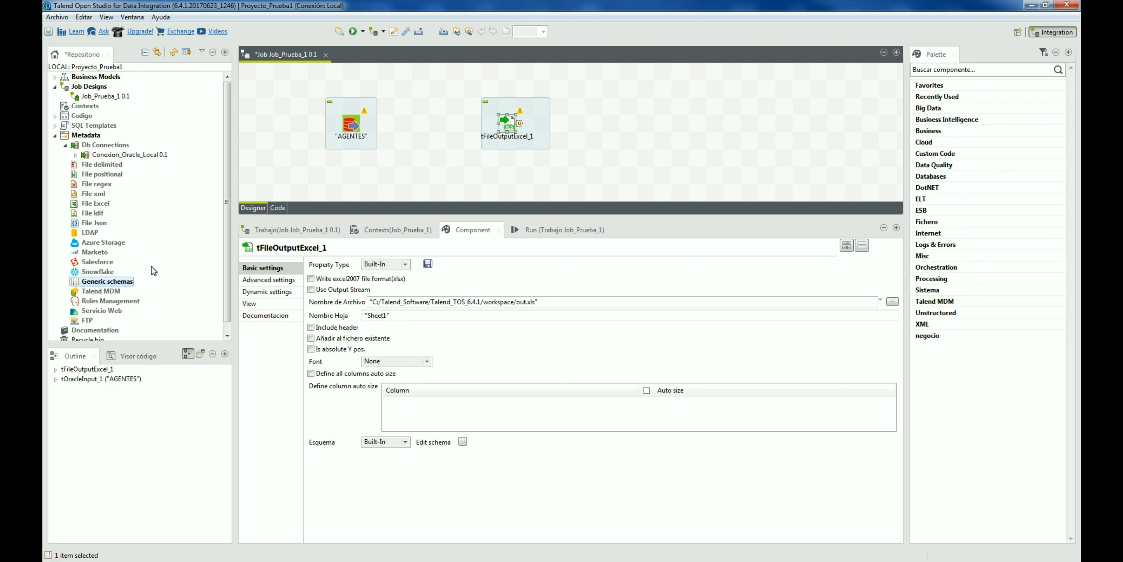
# Step: Review the AGENTES input's SQL query and the Excel output component's settings
pyautogui.click(352, 126)
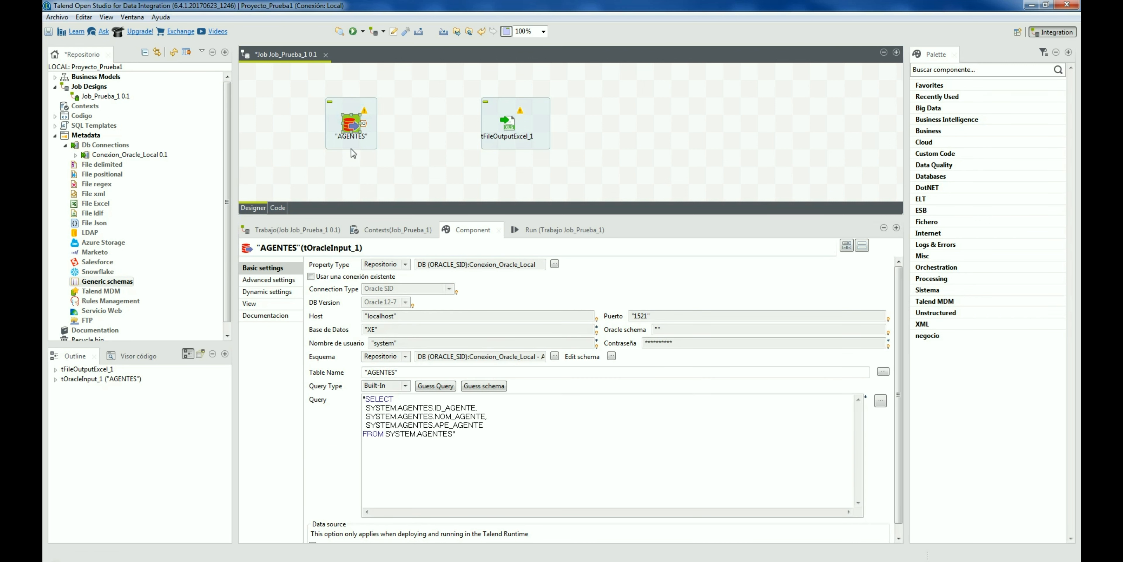
pyautogui.moveTo(478, 446); pyautogui.dragTo(358, 398)
pyautogui.click(438, 442)
pyautogui.click(508, 124)
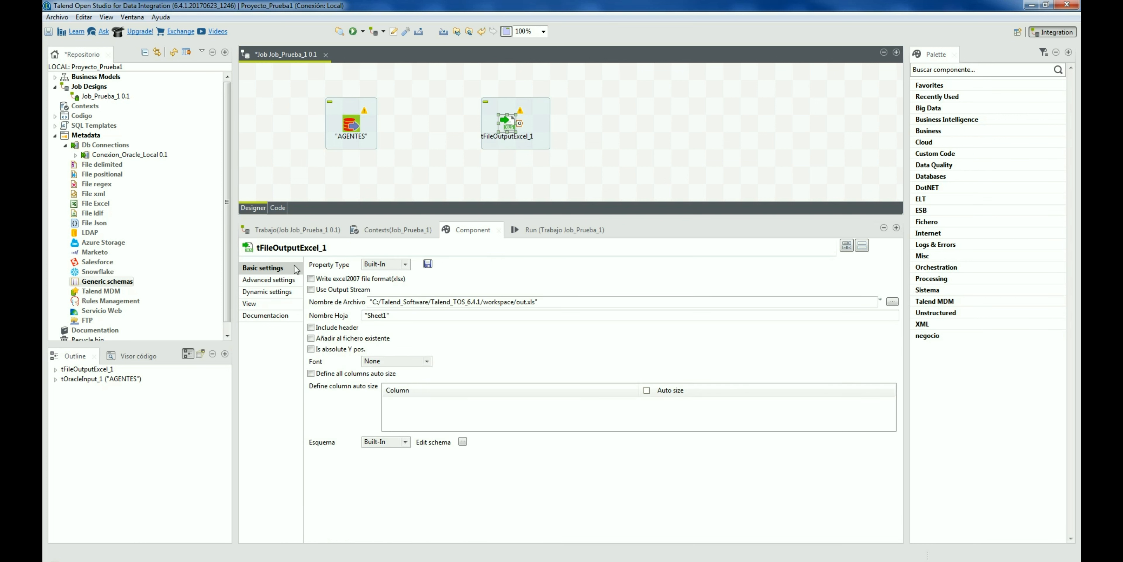
pyautogui.click(447, 129)
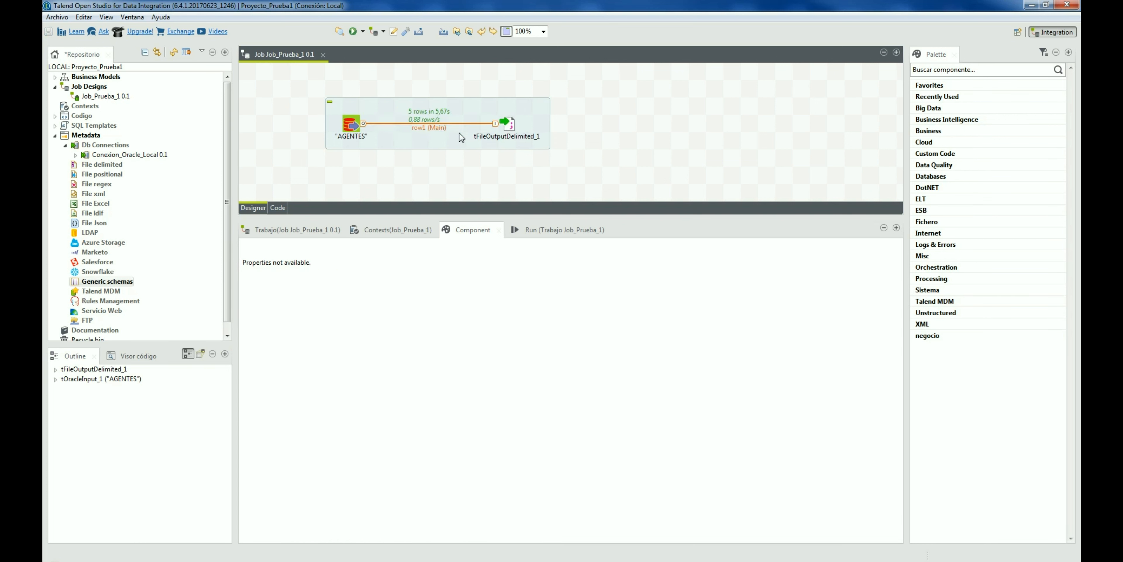
# Step: Create new File delimited metadata named Delimitado_Prueba_1
pyautogui.click(505, 124)
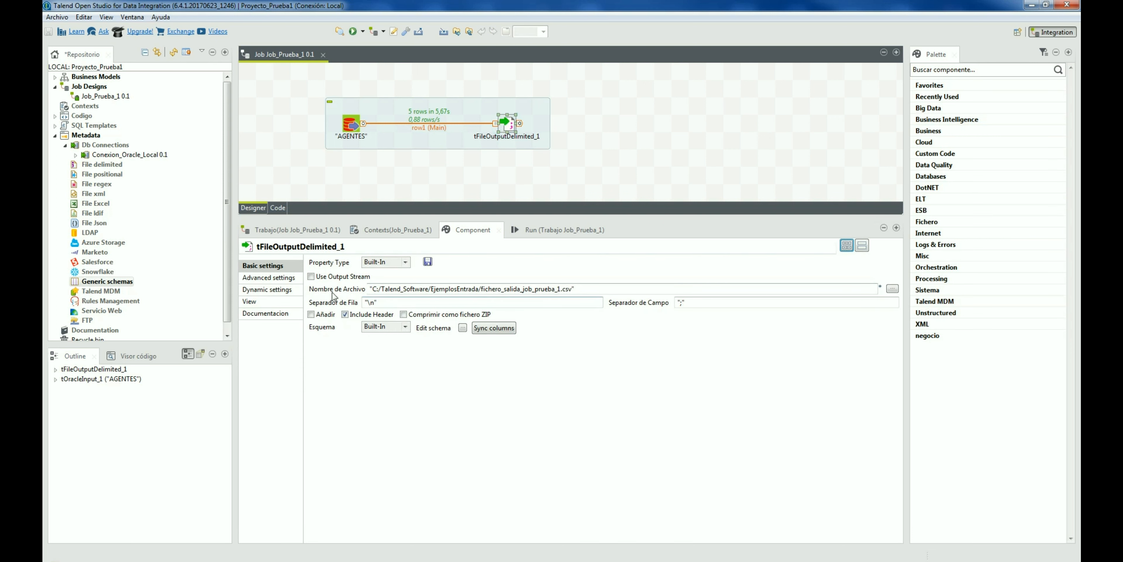
pyautogui.rightClick(101, 165)
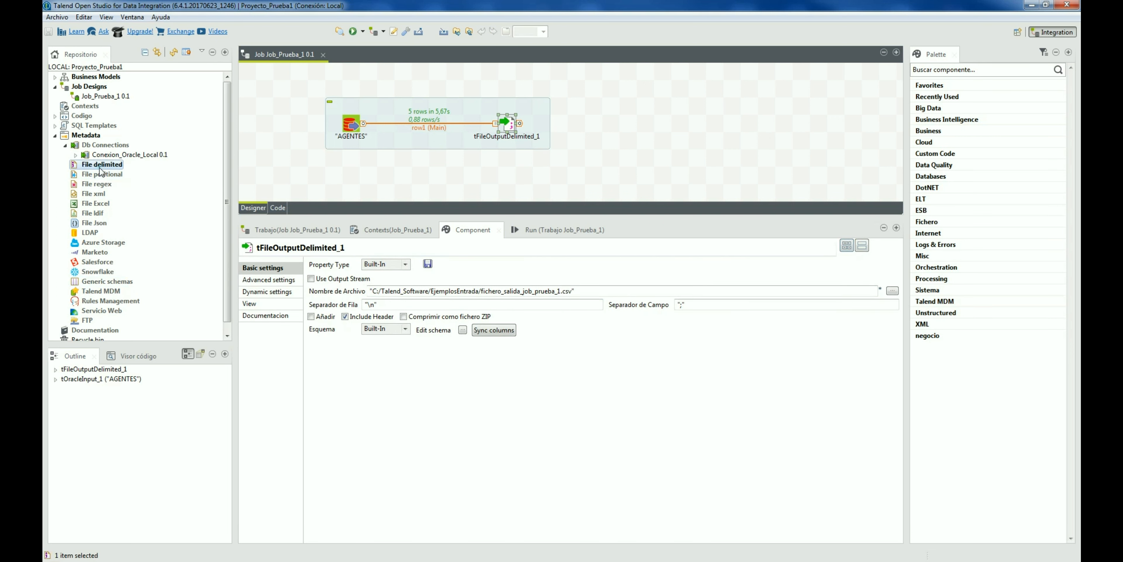
pyautogui.click(131, 170)
pyautogui.write('Delijmit')
pyautogui.press('BackSpace')
pyautogui.press('BackSpace')
pyautogui.press('BackSpace')
pyautogui.press('BackSpace')
pyautogui.press('BackSpace')
pyautogui.write('imitado_Prueba_1')
pyautogui.press('Return')
# Step: Select the agents CSV as source and use its heading row as column names
pyautogui.click(782, 93)
pyautogui.doubleClick(492, 90)
pyautogui.click(675, 423)
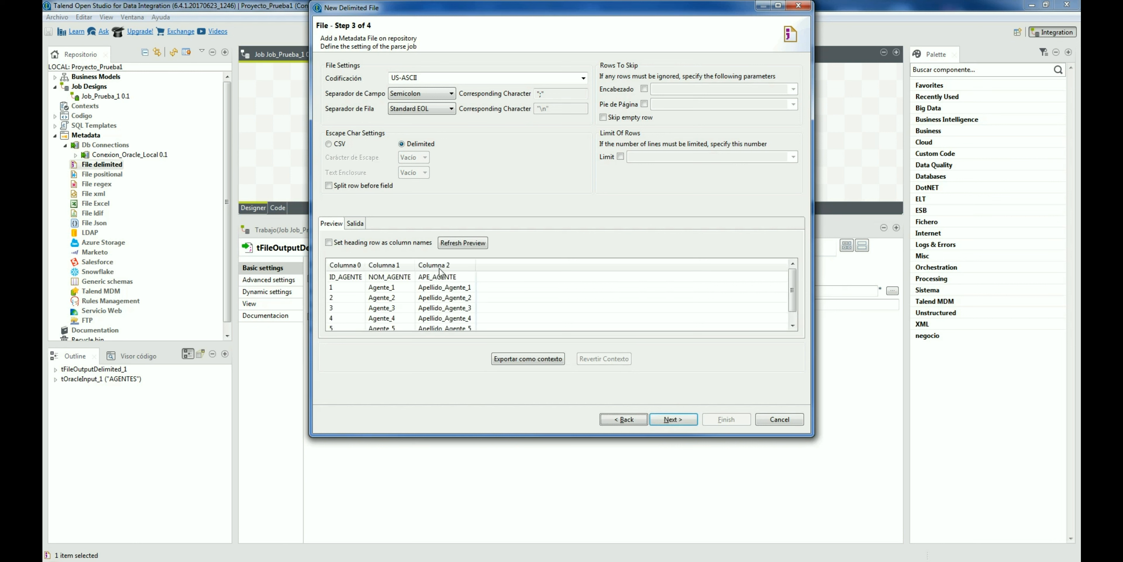
pyautogui.click(378, 243)
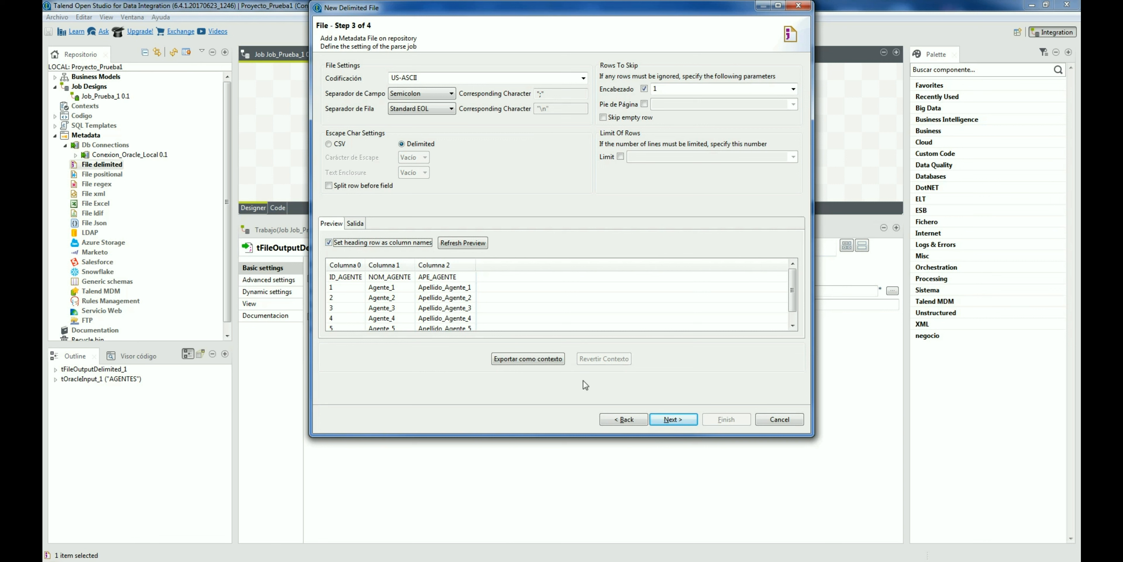
pyautogui.click(463, 242)
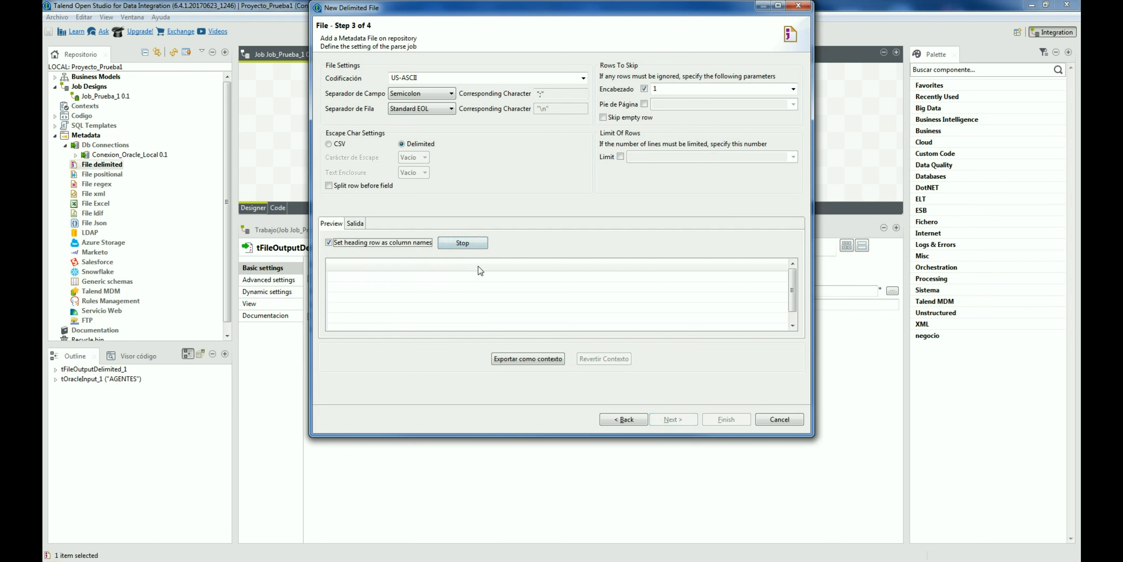
pyautogui.click(678, 418)
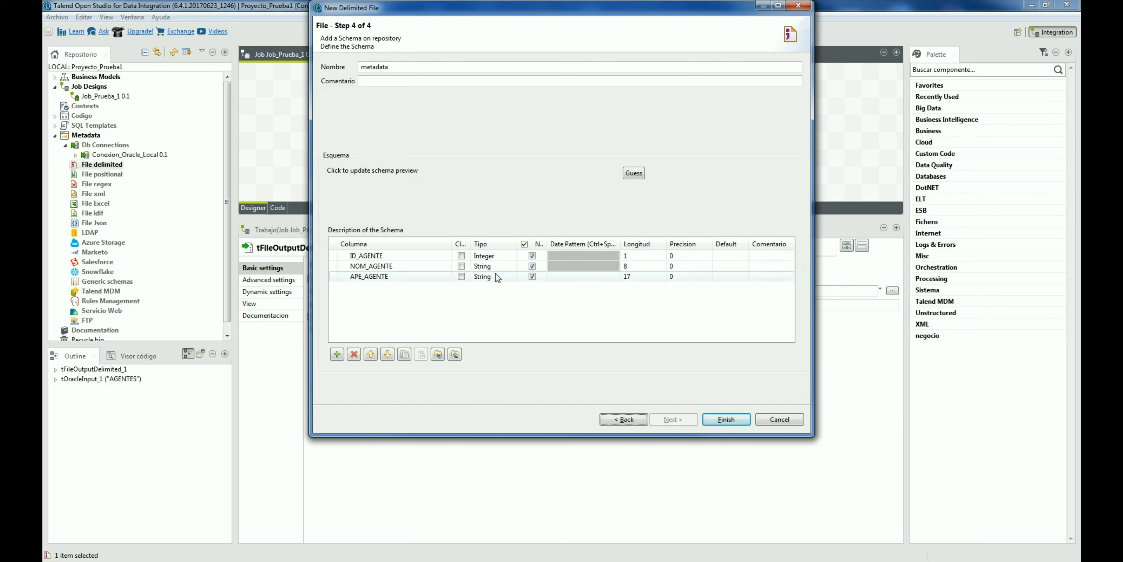
# Step: Clear the ID_AGENTE, NOM_AGENTE and APE_AGENTE lengths and finish the metadata
pyautogui.click(636, 254)
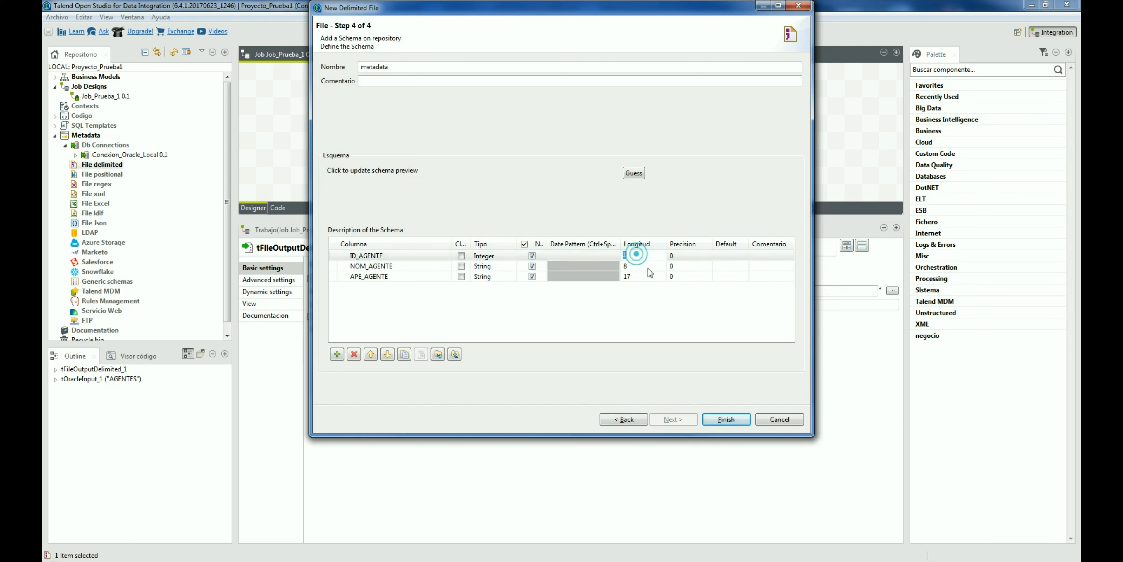
pyautogui.press('Delete')
pyautogui.click(644, 269)
pyautogui.press('Delete')
pyautogui.click(641, 280)
pyautogui.press('Delete')
pyautogui.click(628, 297)
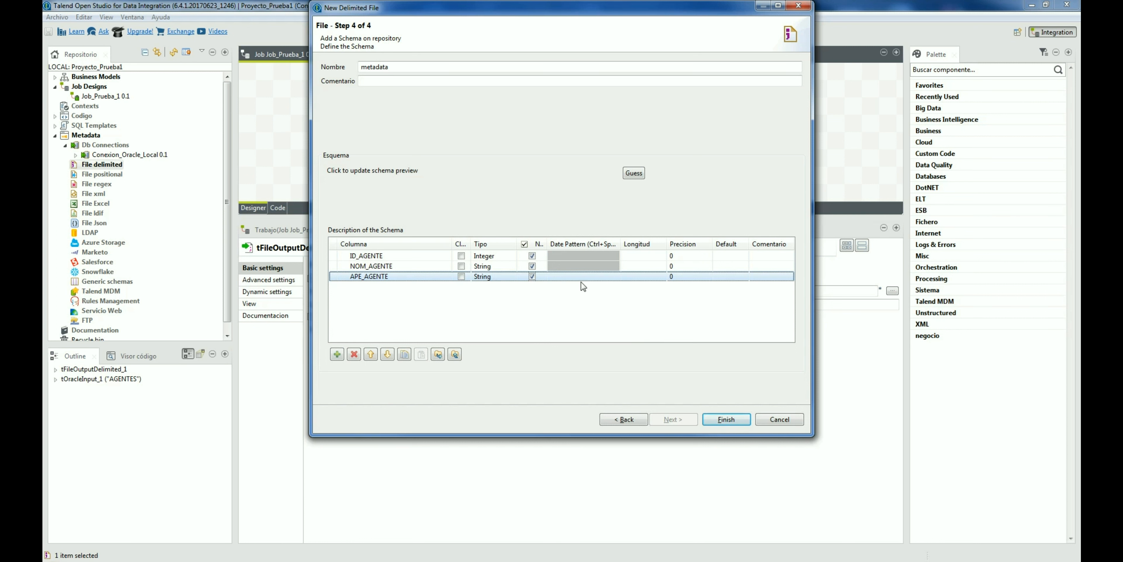
pyautogui.click(733, 417)
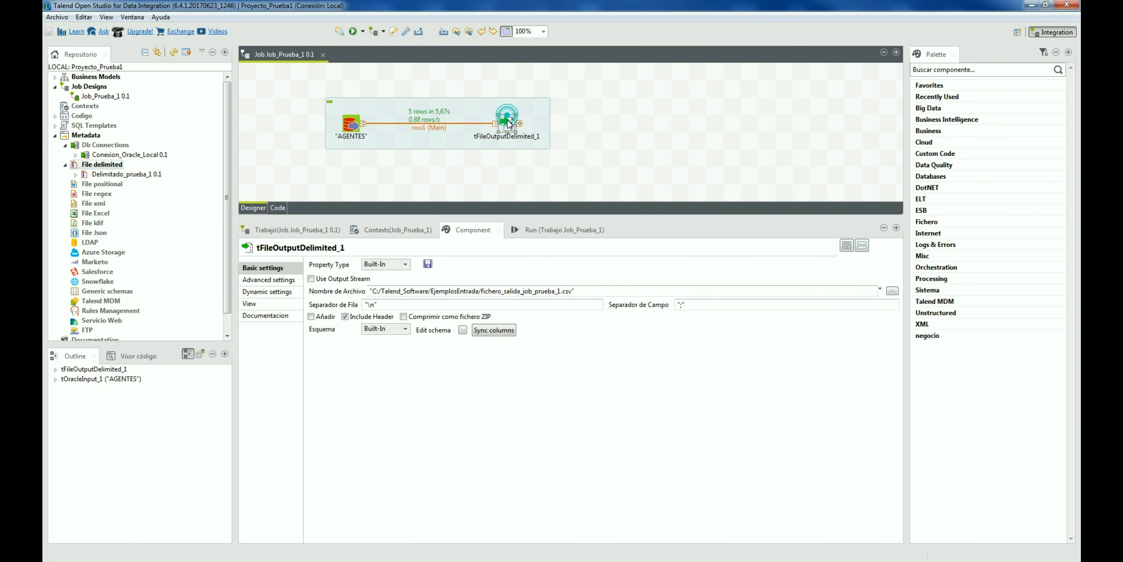
# Step: Set the output's Property Type to Repository using Delimitado_prueba_1, keeping the input's schema
pyautogui.click(386, 263)
pyautogui.click(385, 281)
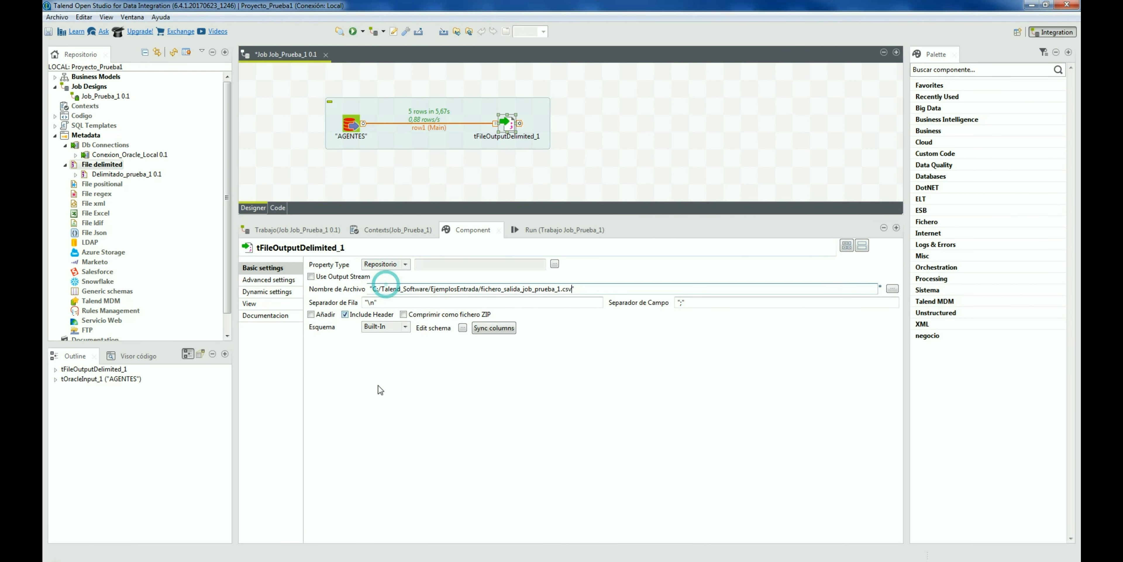
pyautogui.click(554, 263)
pyautogui.click(453, 148)
pyautogui.click(494, 156)
pyautogui.click(613, 351)
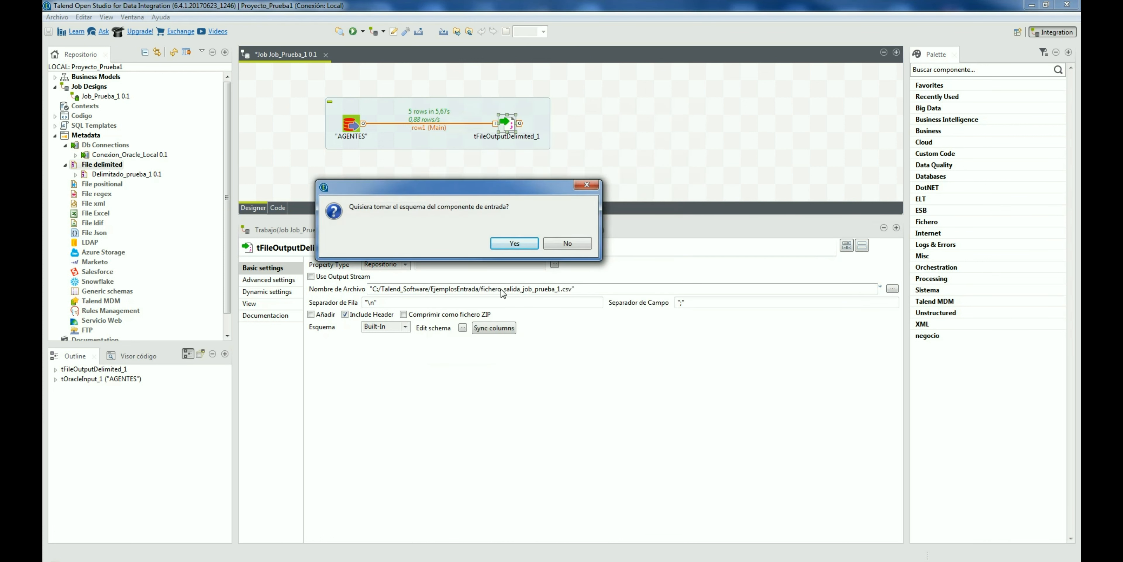
pyautogui.click(514, 244)
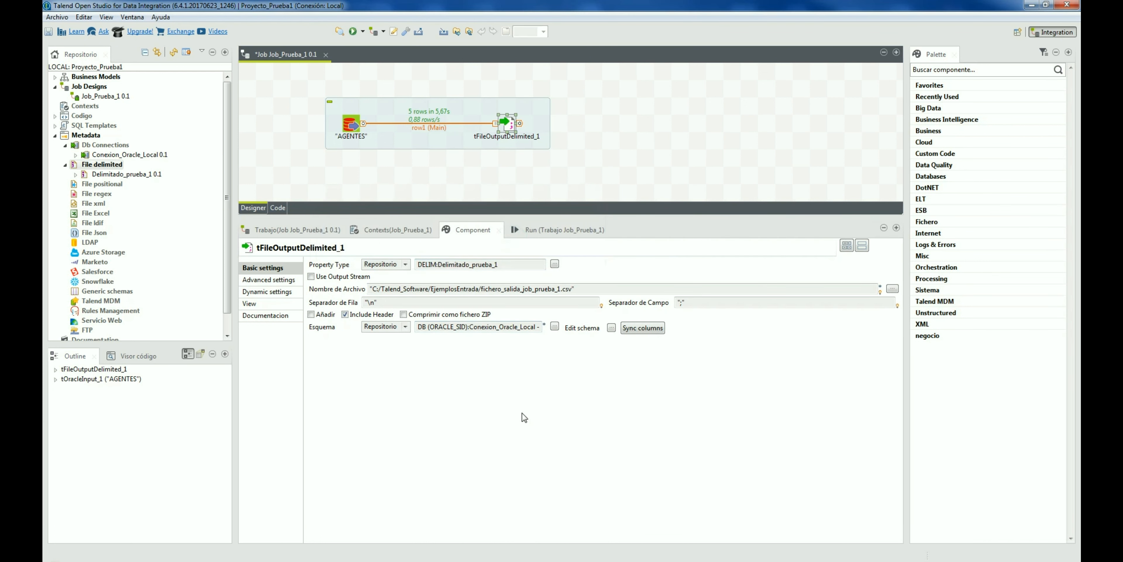
# Step: Save the output schema as generic schema generic_squema_1 from Edit schema
pyautogui.click(612, 328)
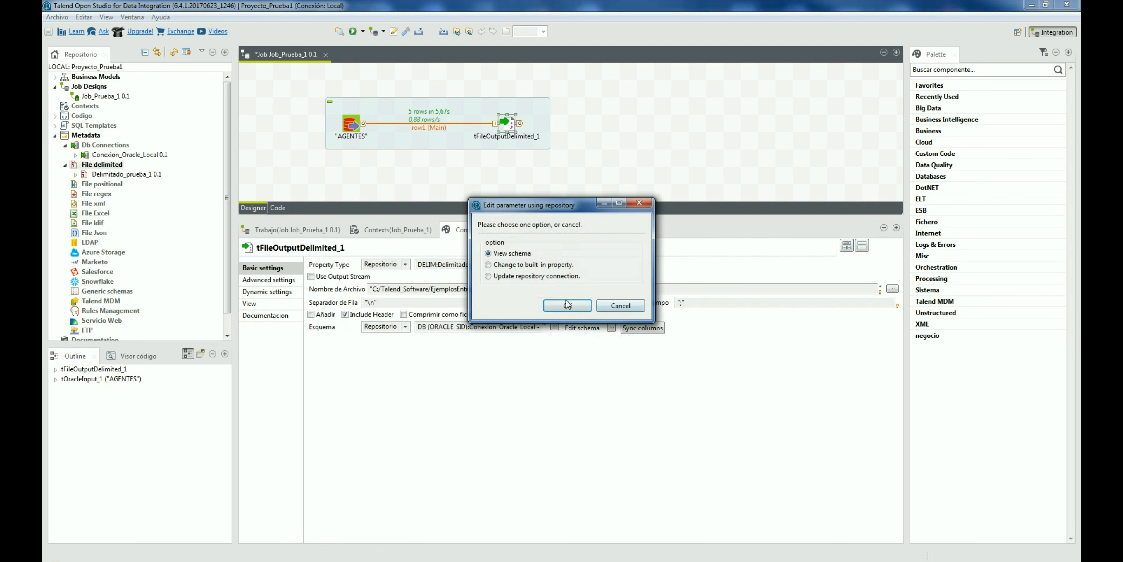
pyautogui.click(571, 304)
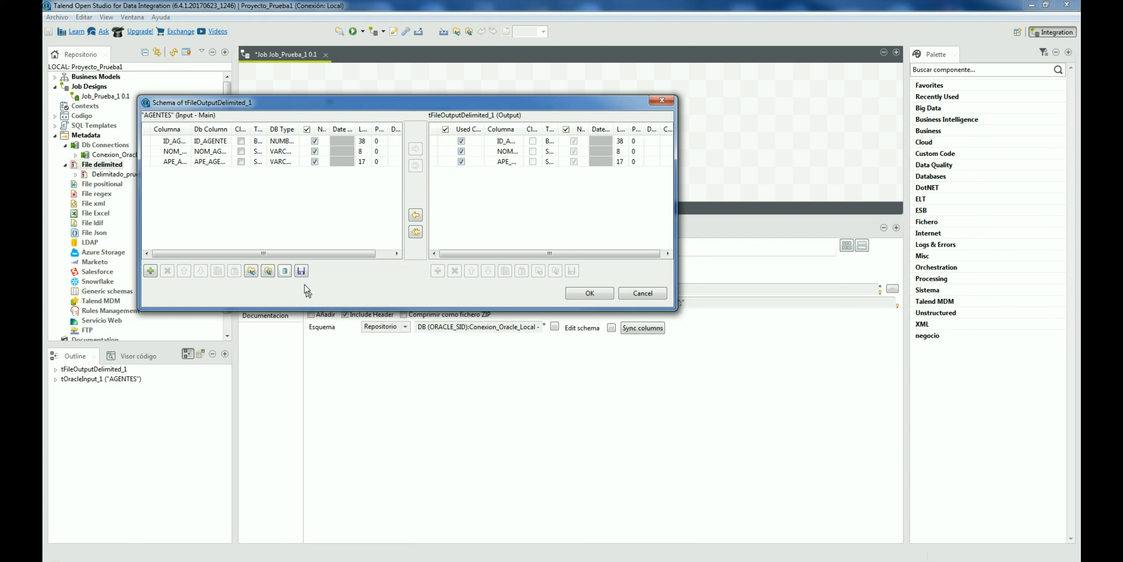
pyautogui.click(301, 271)
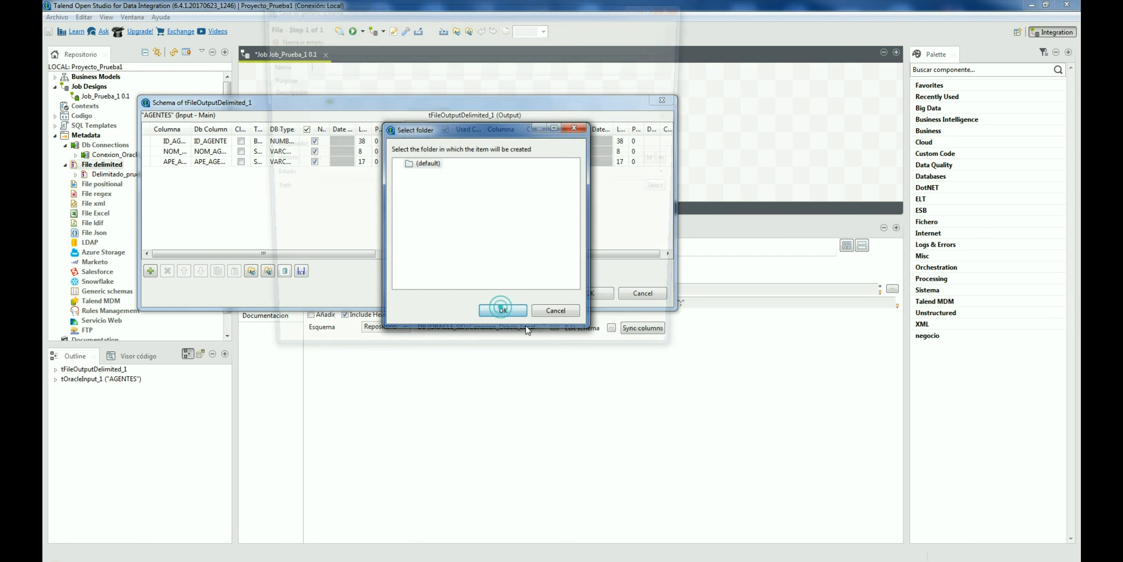
pyautogui.click(506, 311)
pyautogui.write('g')
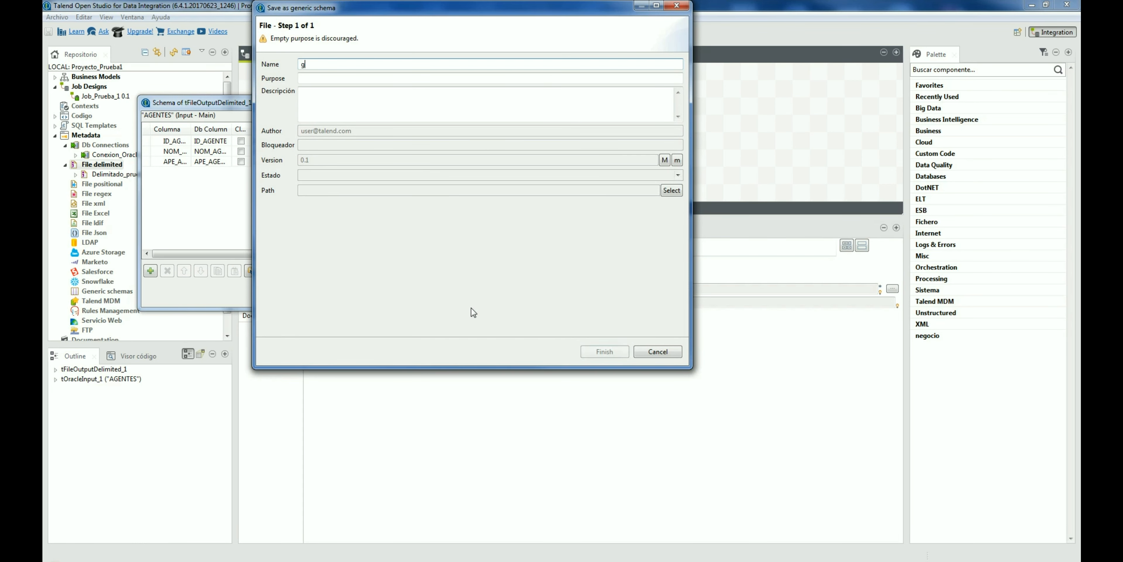
pyautogui.write('eneric_schema')
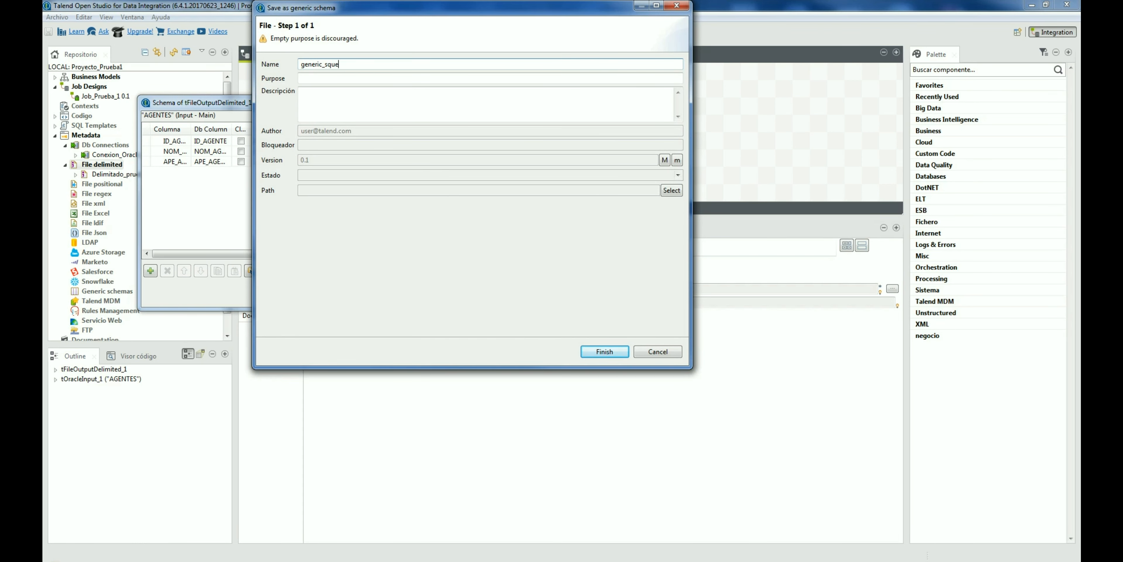
pyautogui.press('Return')
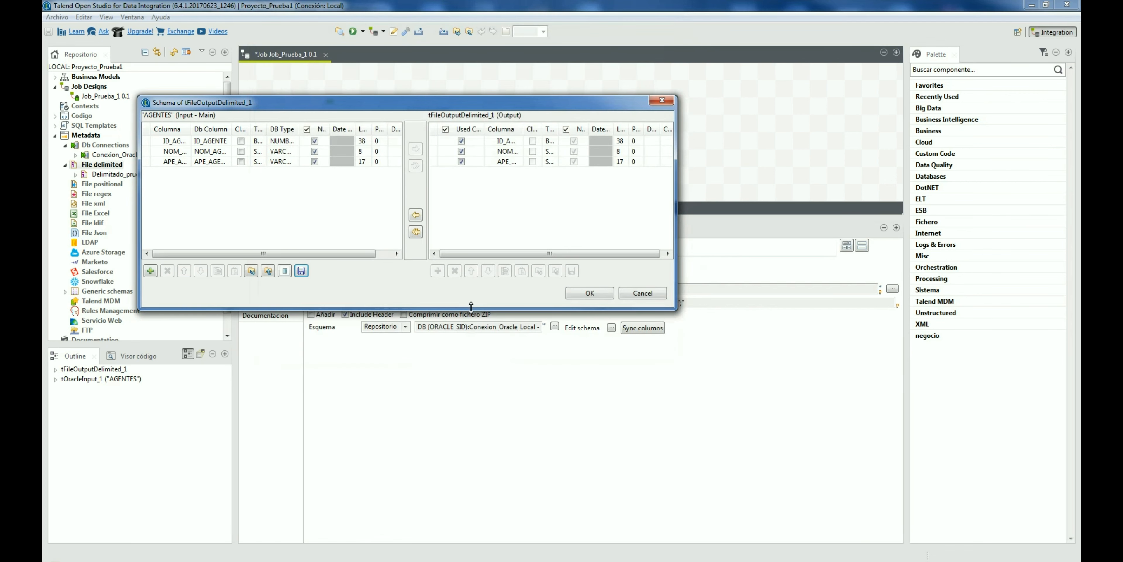
pyautogui.click(637, 294)
# Step: Set the AGENTES input's schema type to Repository
pyautogui.click(65, 291)
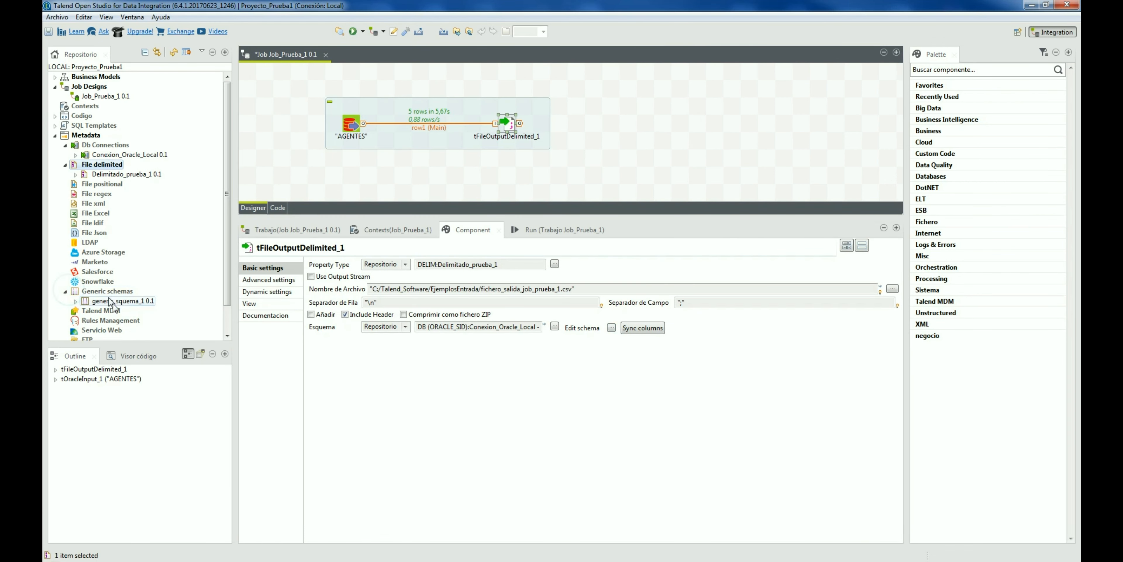
pyautogui.click(350, 124)
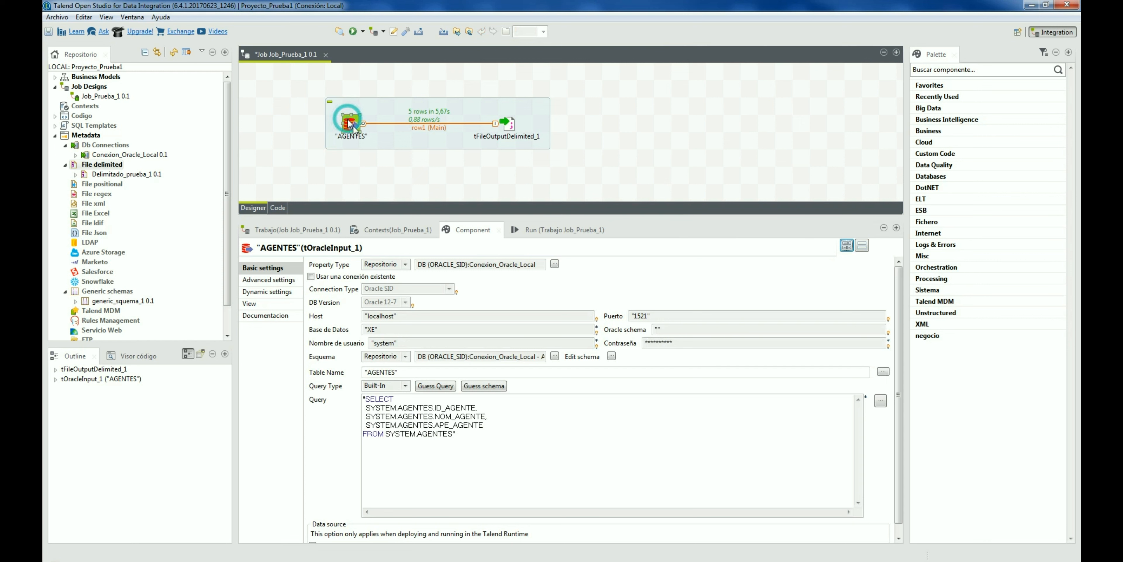
pyautogui.click(612, 356)
pyautogui.click(620, 305)
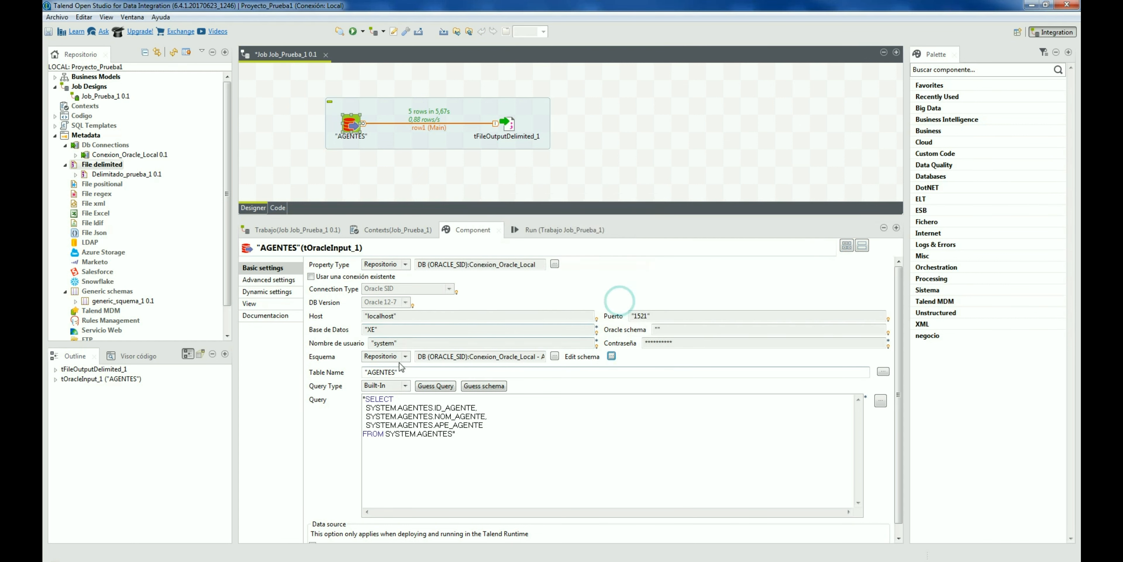
pyautogui.click(385, 356)
pyautogui.click(386, 366)
pyautogui.click(385, 357)
pyautogui.click(386, 373)
# Step: Choose Generic schemas > generic_squema_1 > metadata as the input's schema
pyautogui.click(555, 356)
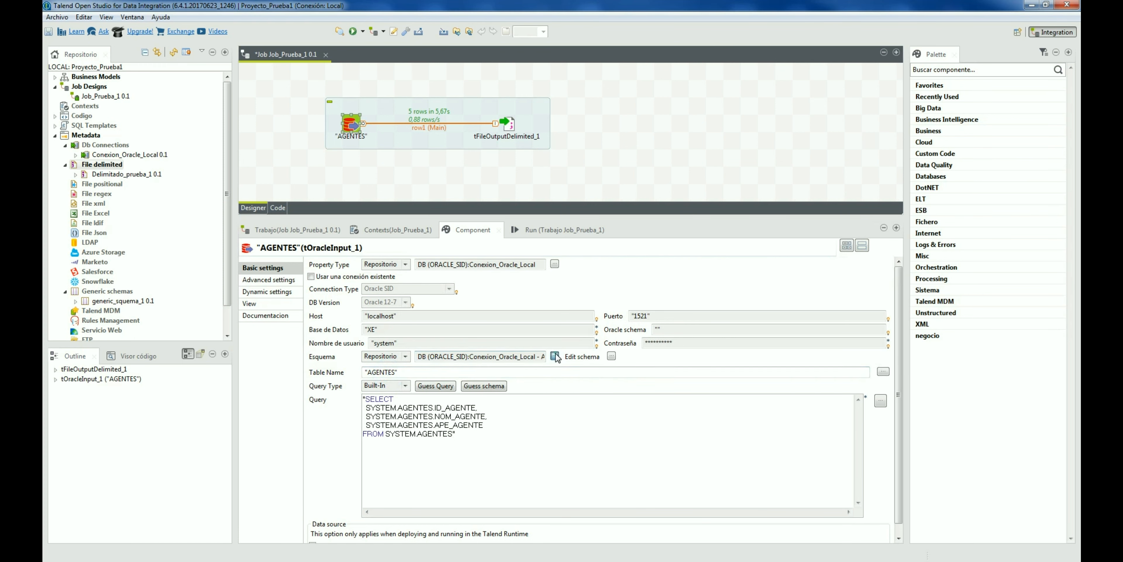
pyautogui.click(453, 264)
pyautogui.click(493, 272)
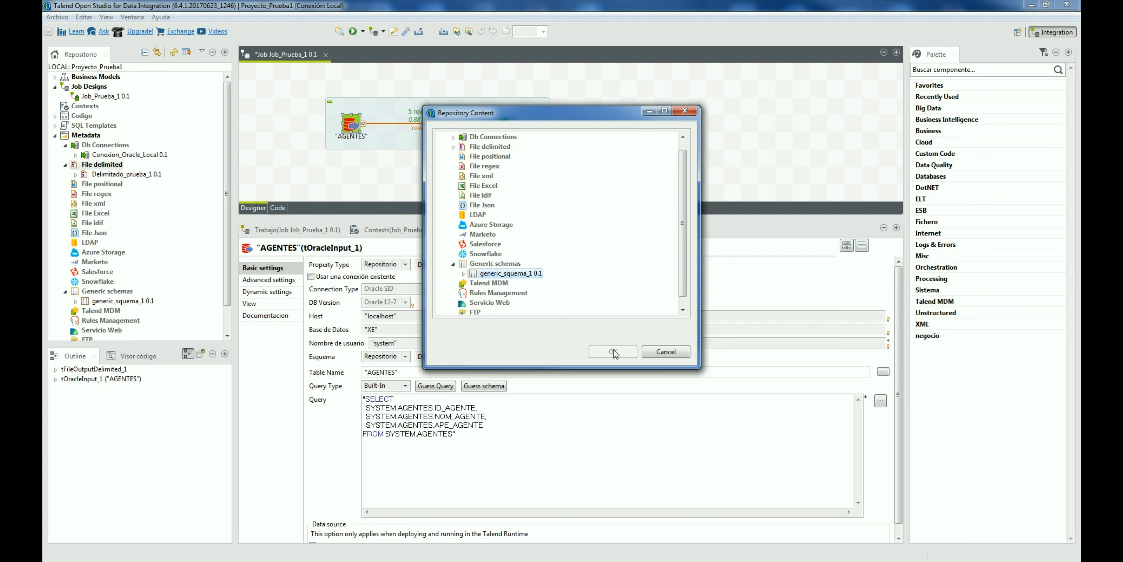
pyautogui.click(463, 273)
pyautogui.click(491, 283)
pyautogui.click(615, 351)
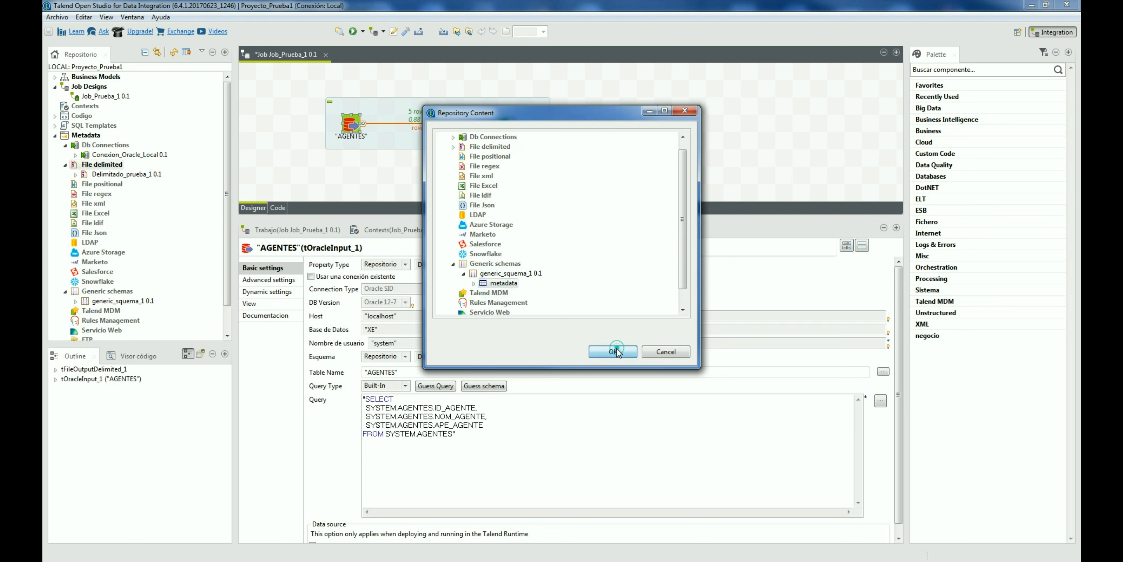
pyautogui.click(612, 356)
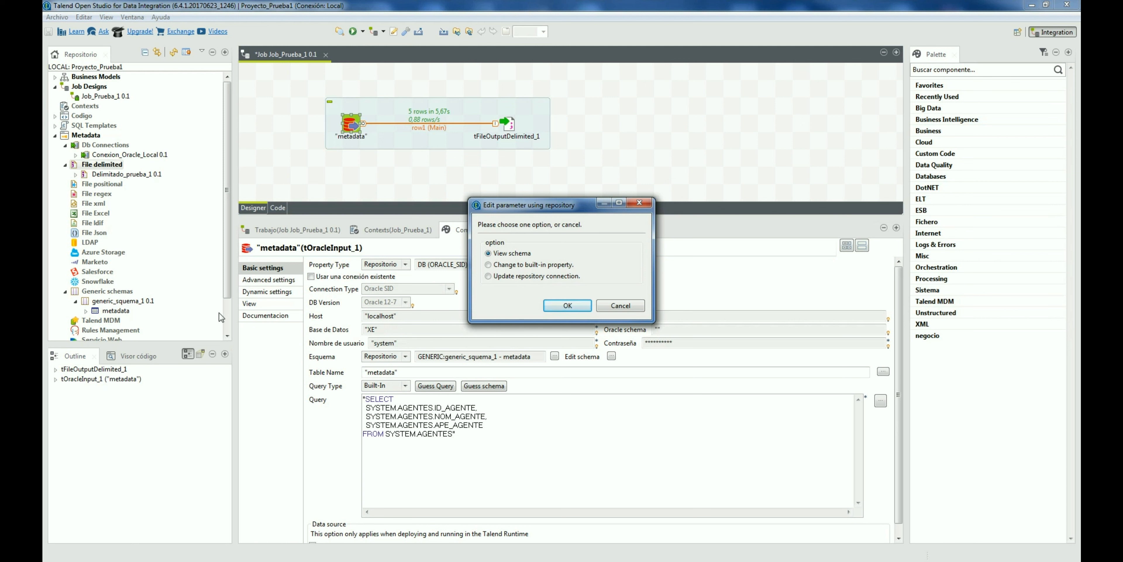
pyautogui.click(620, 307)
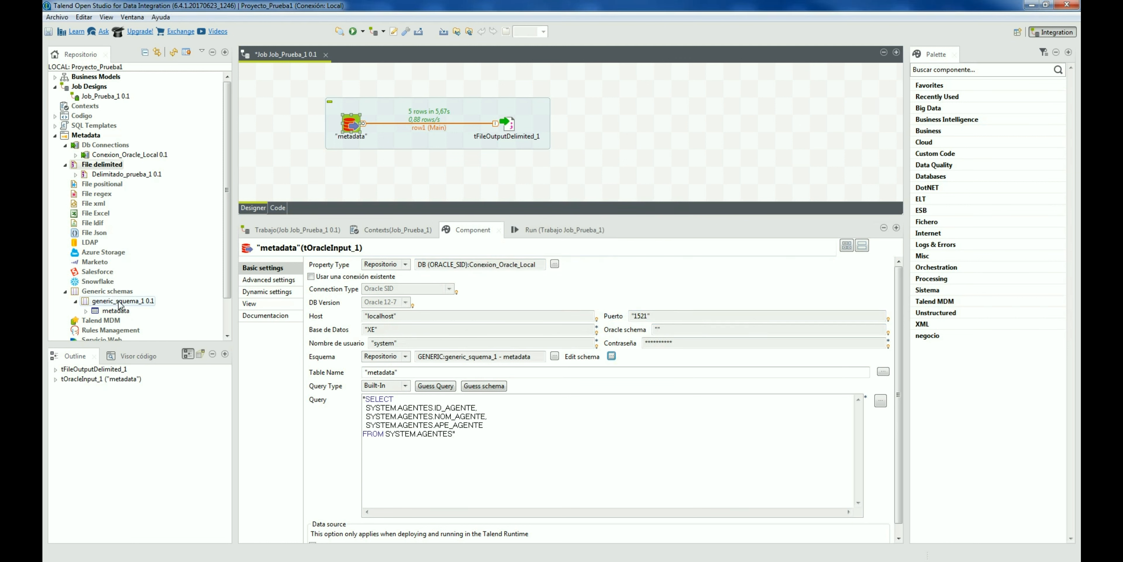